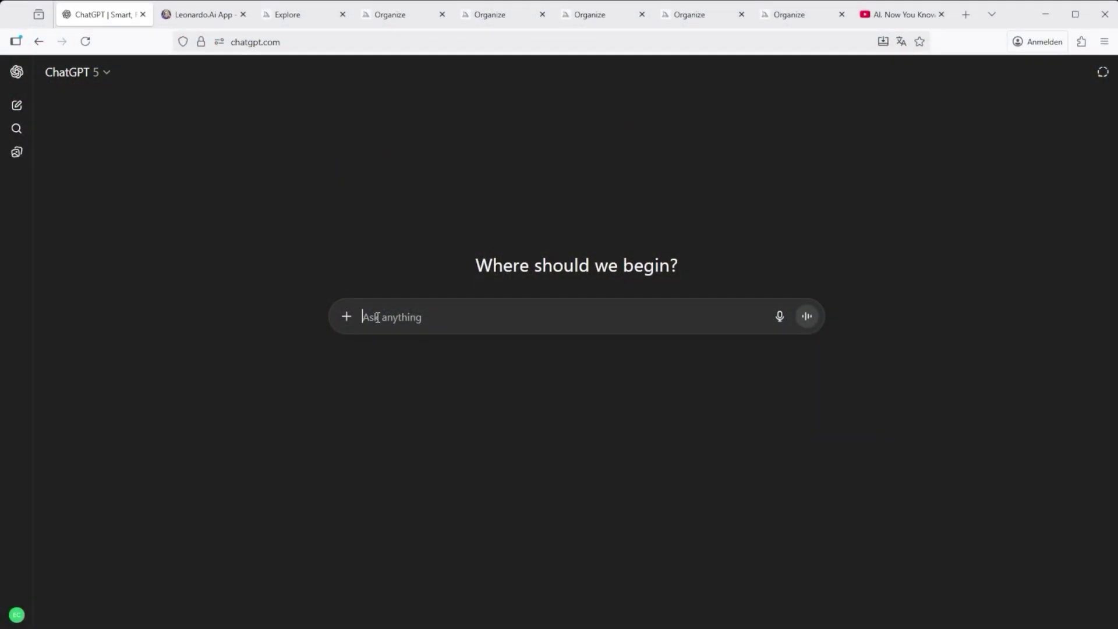
Step: Enter the question "Who is wearing the crown?" in the ChatGPT prompt field without sending it
type("Who is wearing the crown?")
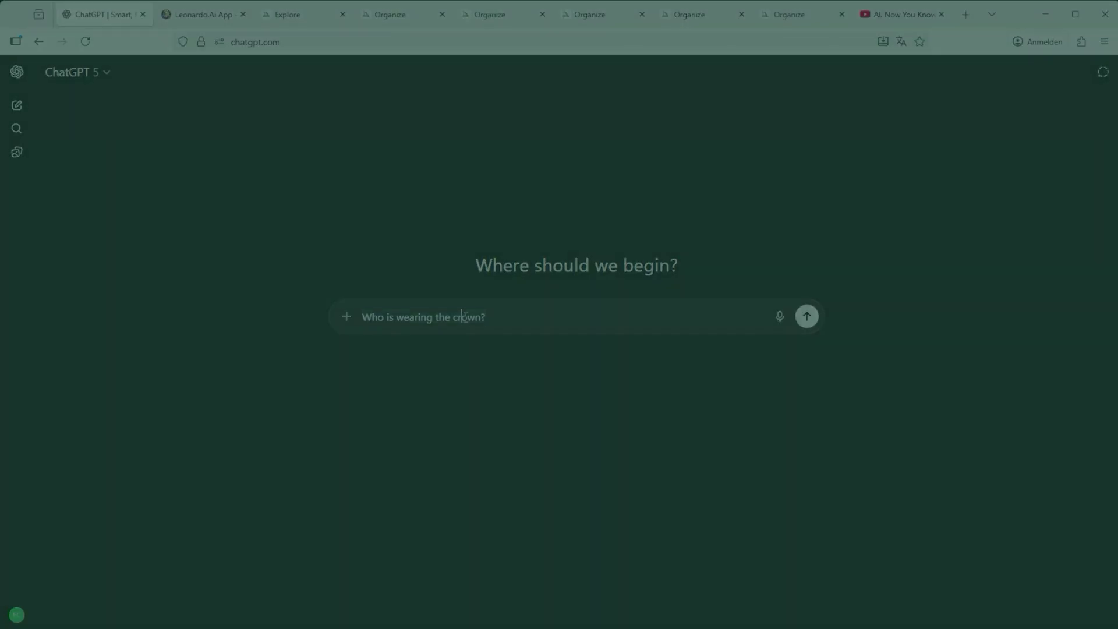
key("ctrl+a")
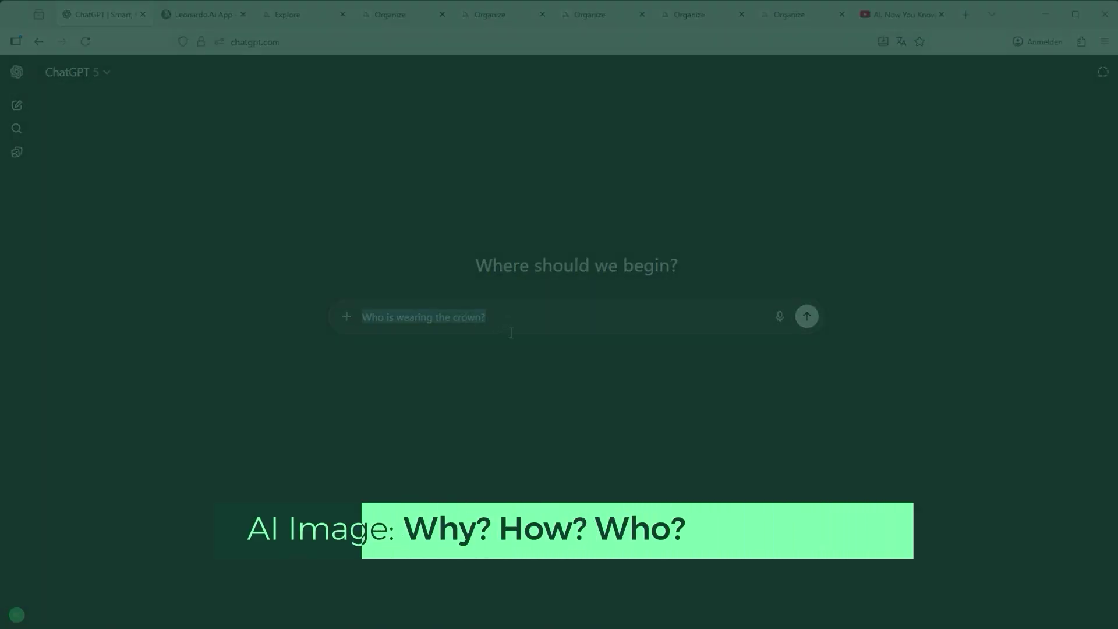
left_click(520, 387)
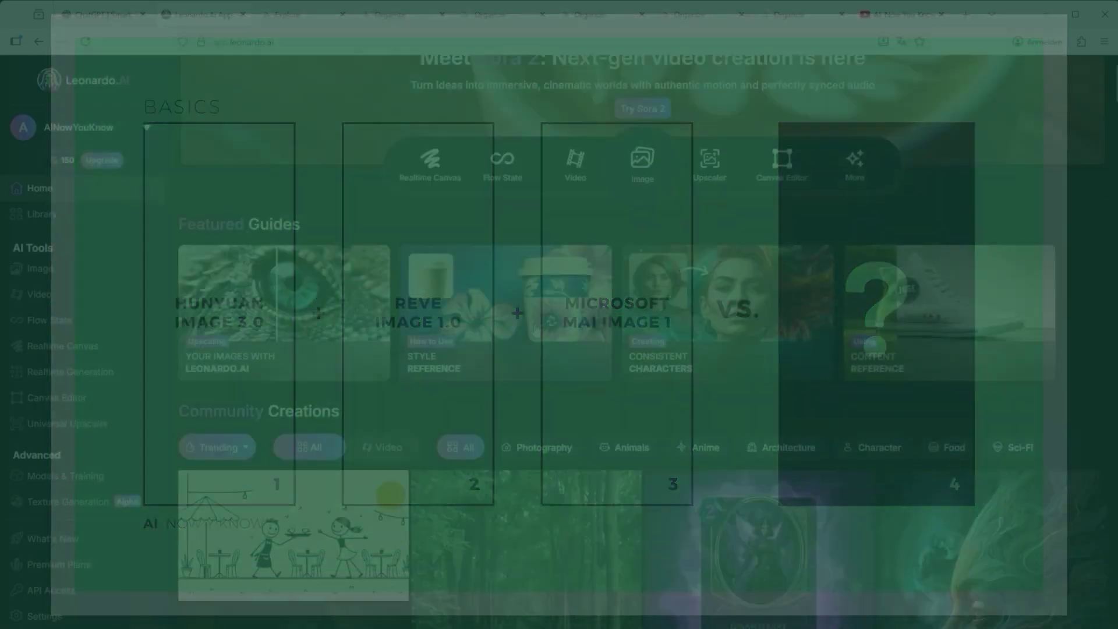
Step: Browse the community creations on Leonardo.Ai, and the For You video gallery on Midjourney's Explore page
scroll(658, 405, "down", 8)
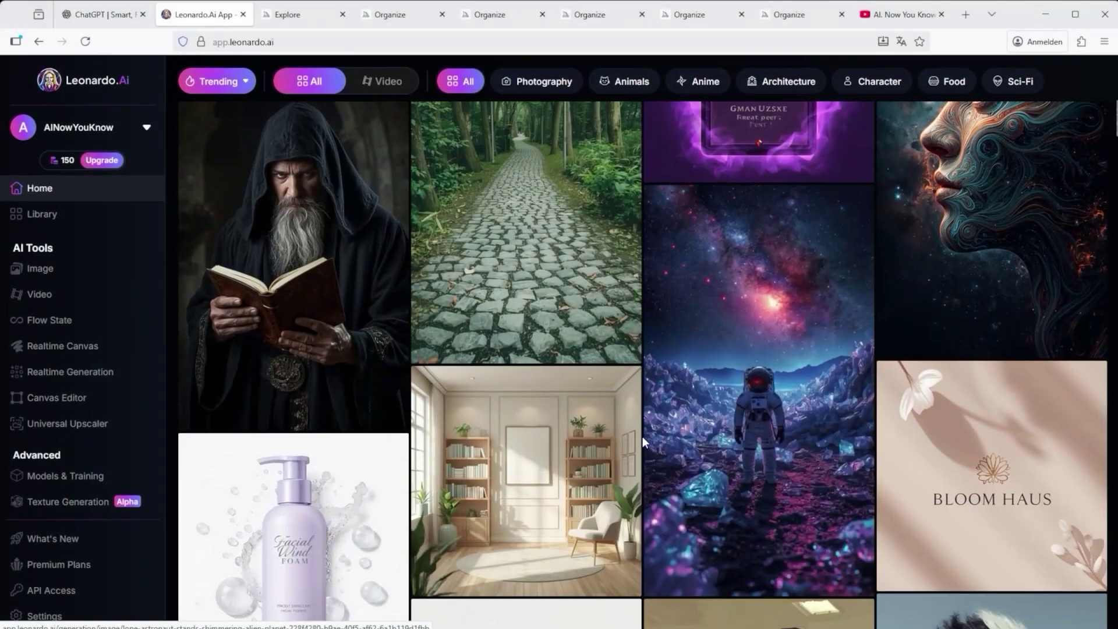
scroll(539, 289, "up", 8)
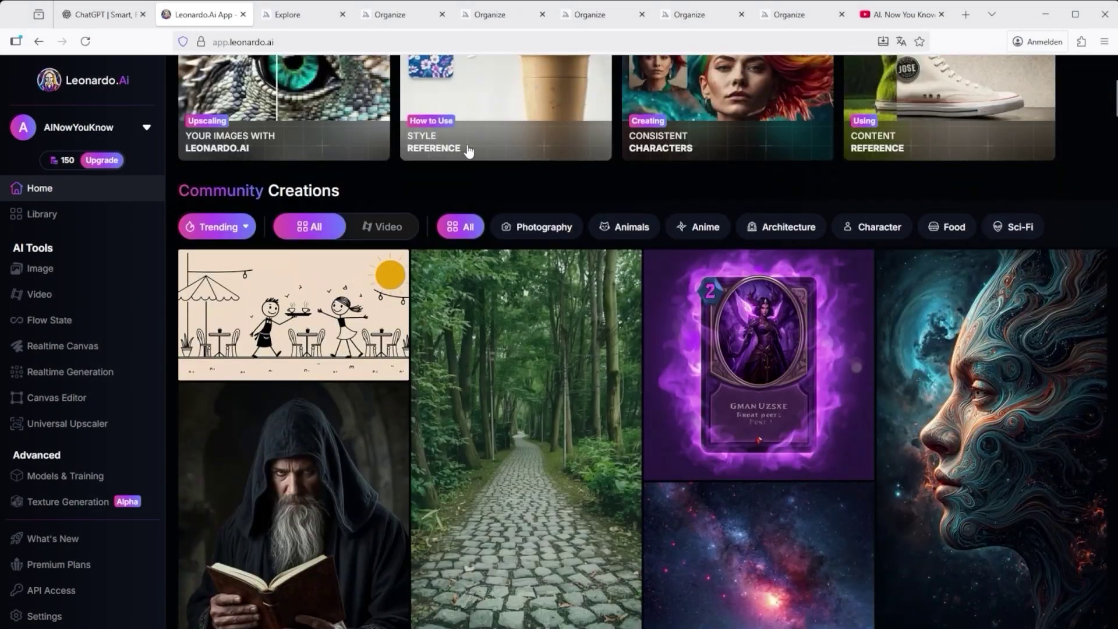
left_click(280, 15)
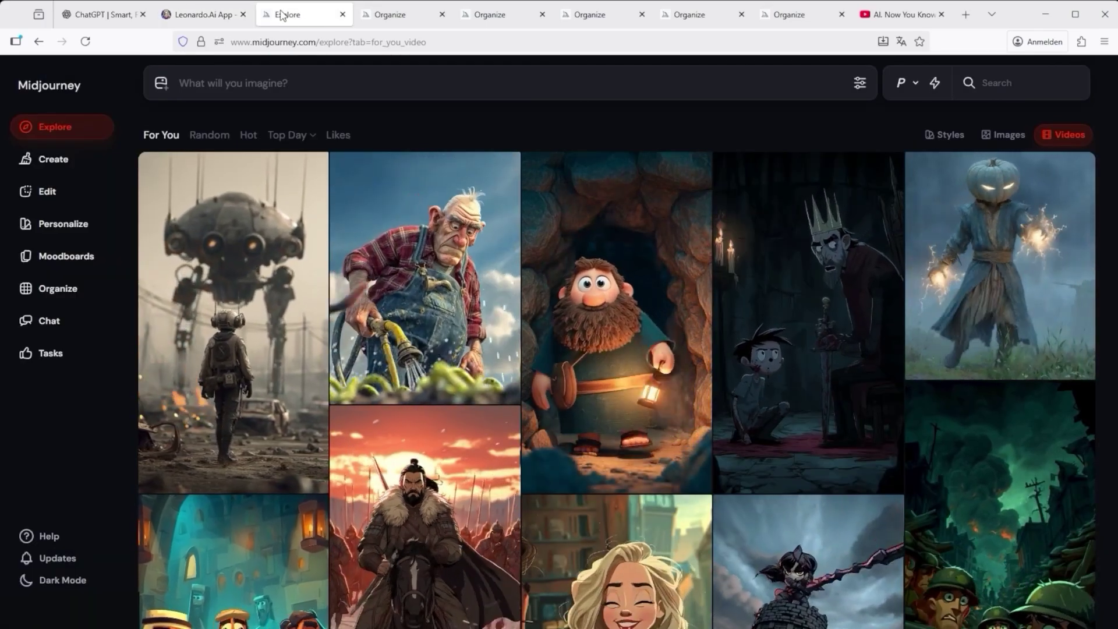
scroll(625, 421, "down", 6)
scroll(625, 421, "down", 14)
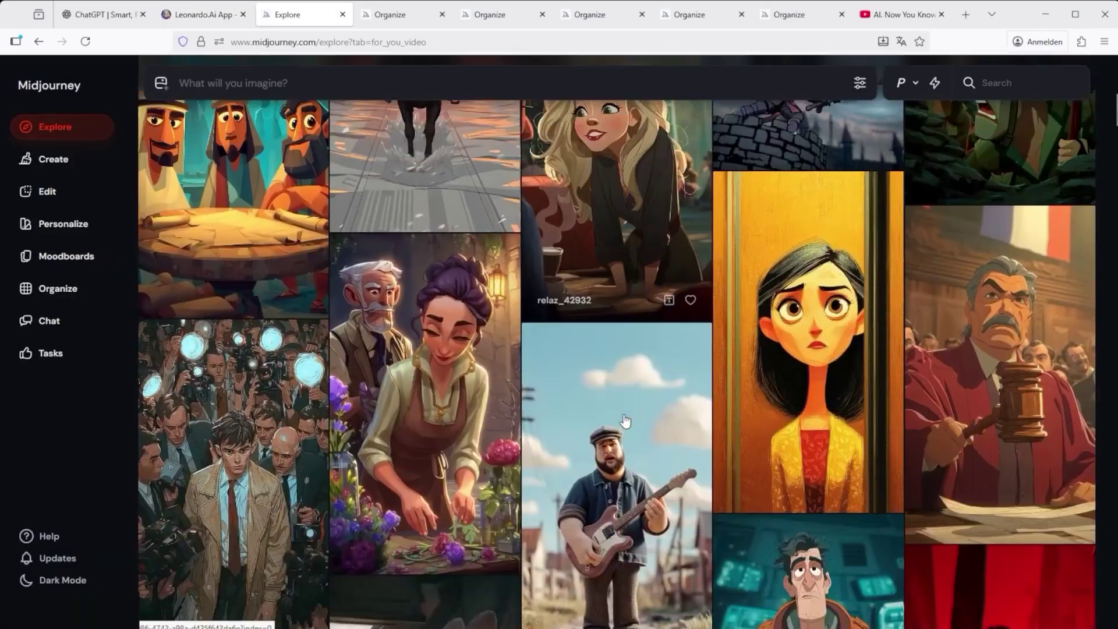
scroll(625, 420, "down", 6)
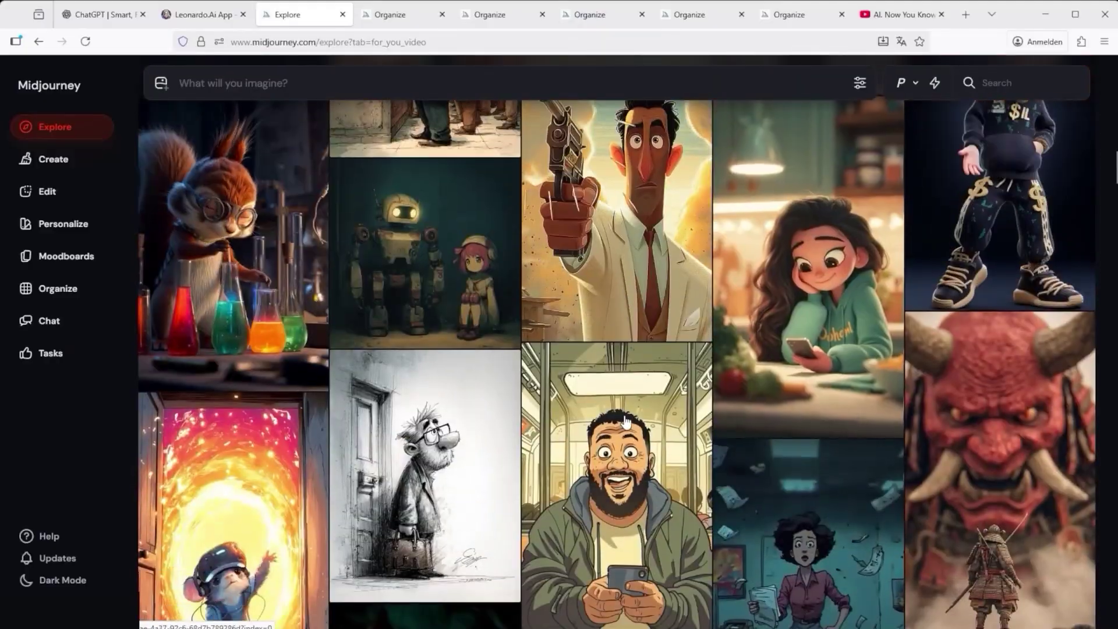
scroll(625, 421, "down", 4)
scroll(625, 420, "down", 5)
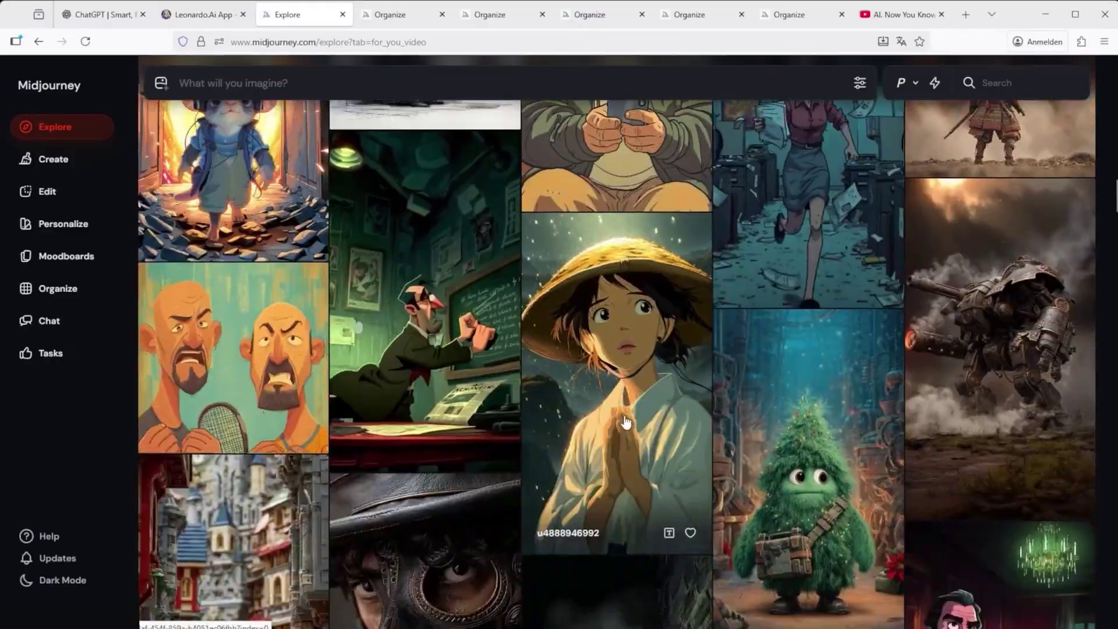
scroll(625, 420, "down", 5)
scroll(625, 420, "down", 7)
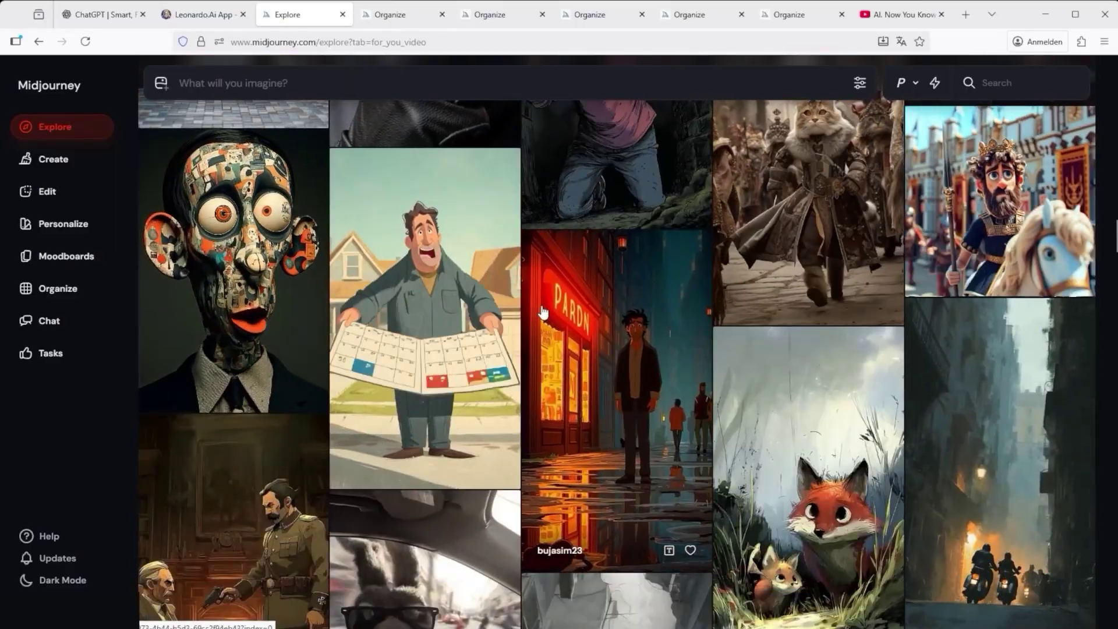
Step: View the opened Midjourney results one after another, from the old woman with the gun to the wrestling animals, enlarging the street food restaurant image
left_click(384, 14)
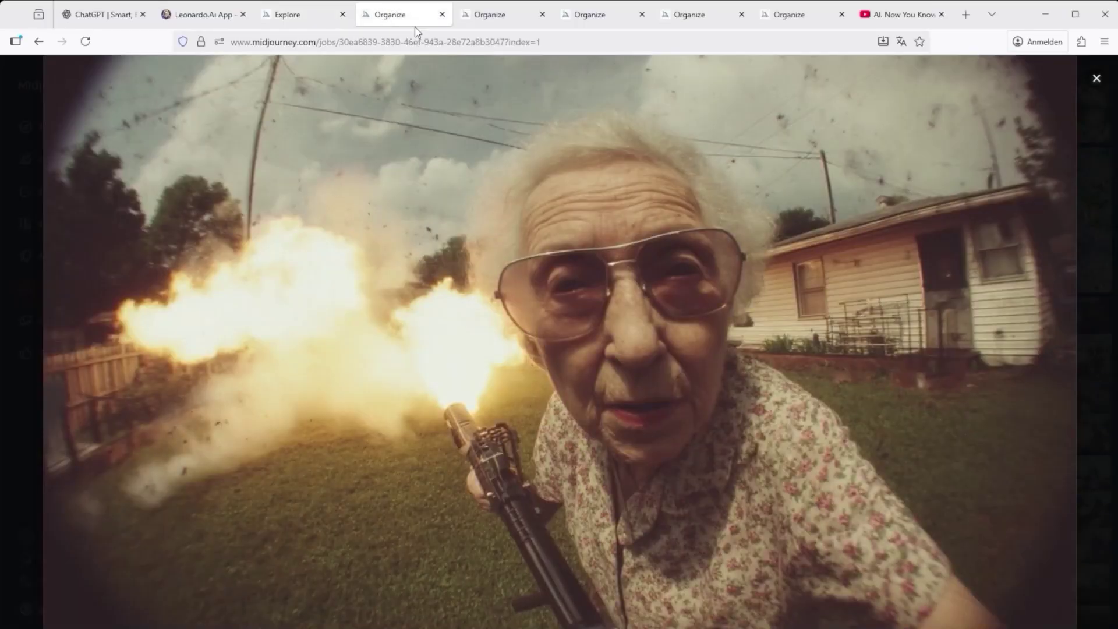
left_click(504, 16)
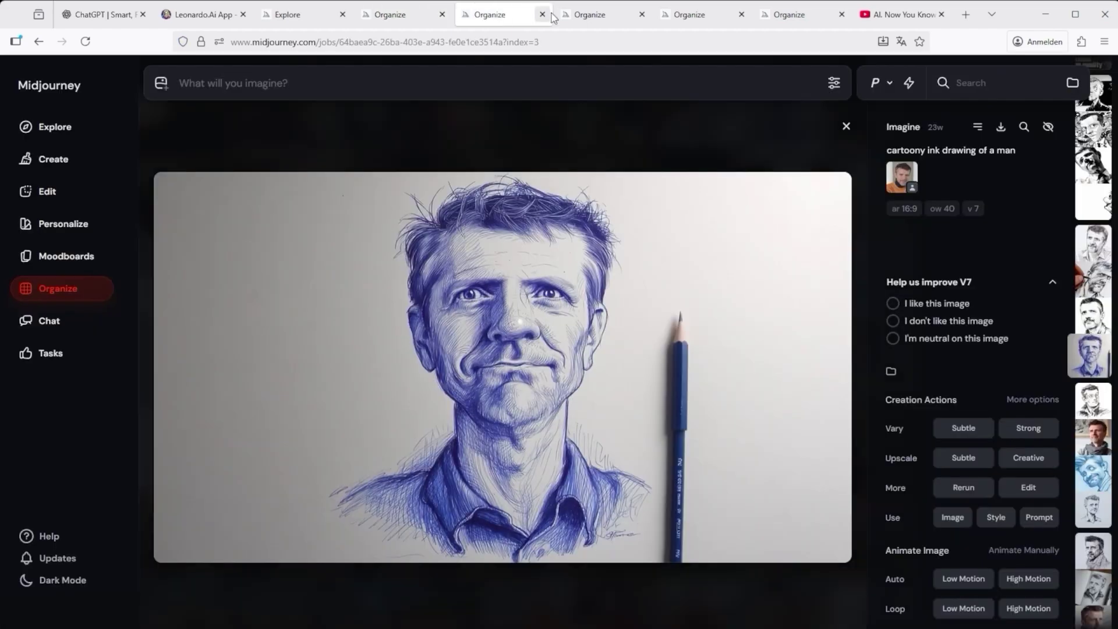
left_click(585, 18)
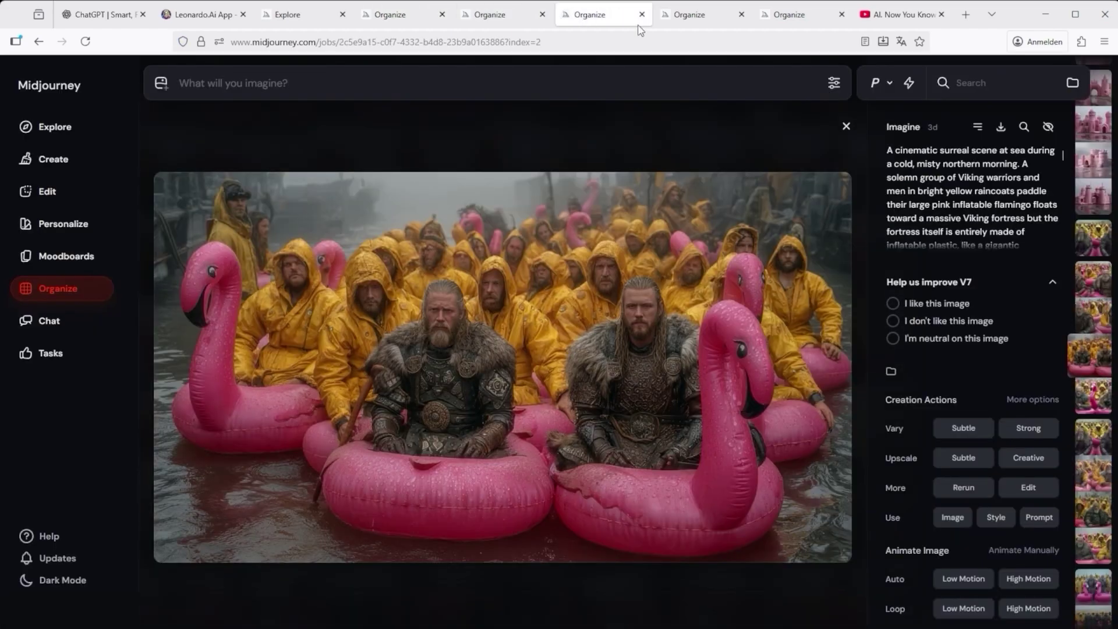
left_click(699, 16)
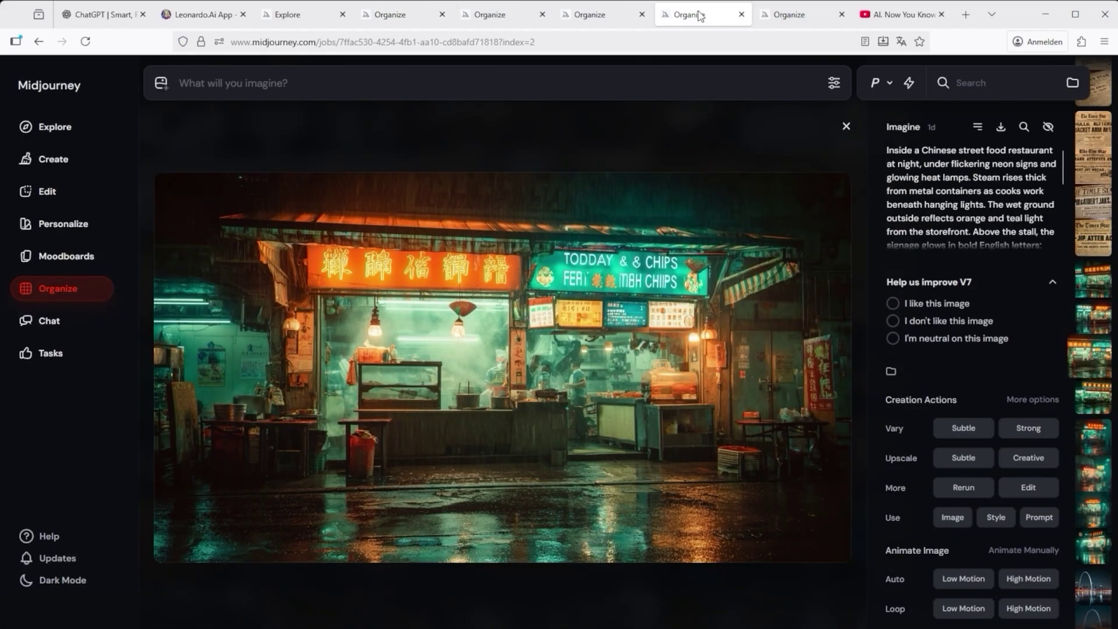
left_click(496, 307)
left_click(786, 16)
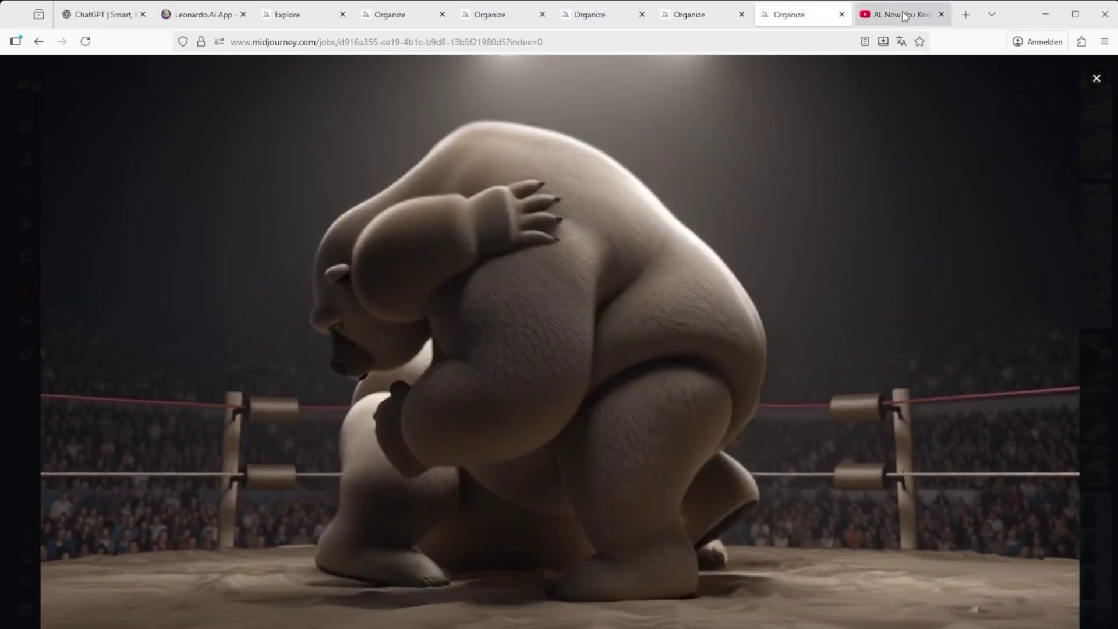
mouse_move(644, 357)
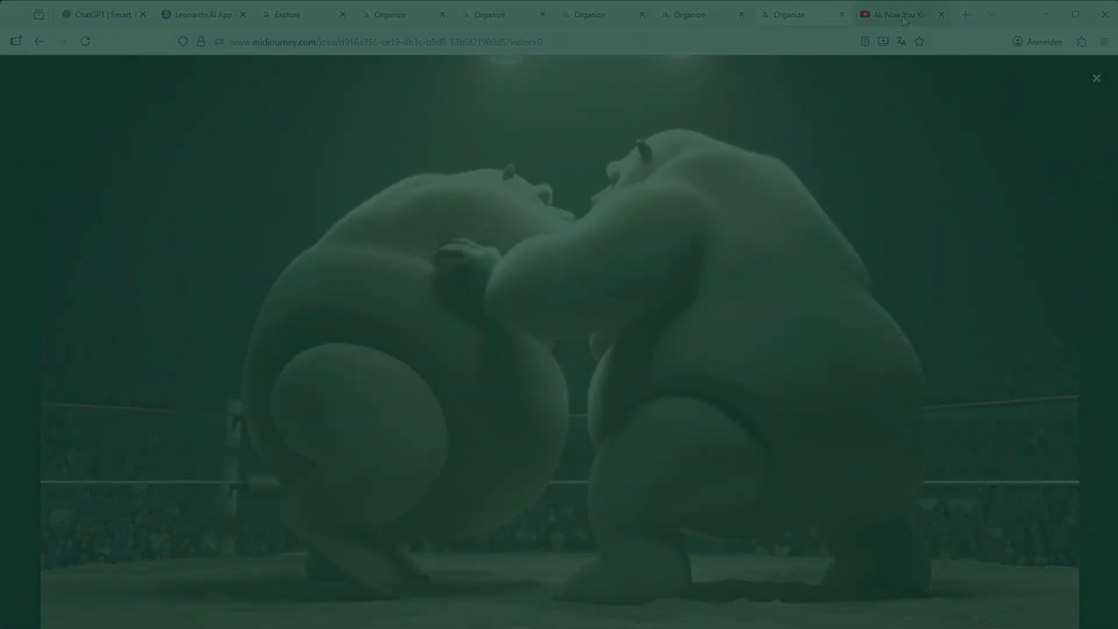
Step: Look through the latest videos on the AI. Now You Know YouTube channel
left_click(905, 16)
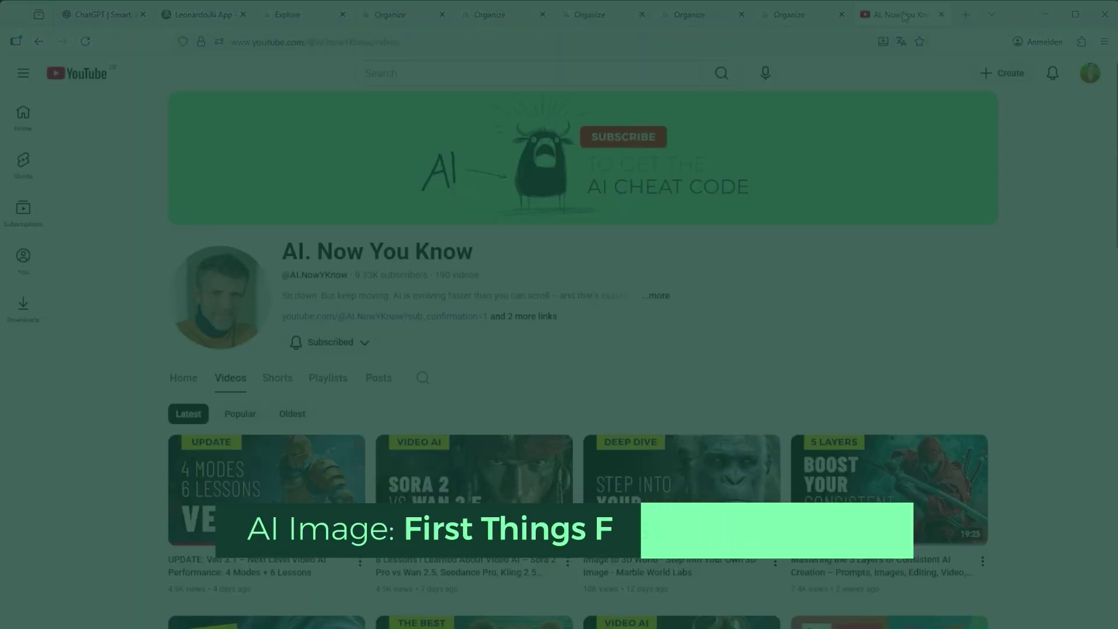
scroll(740, 353, "down", 3)
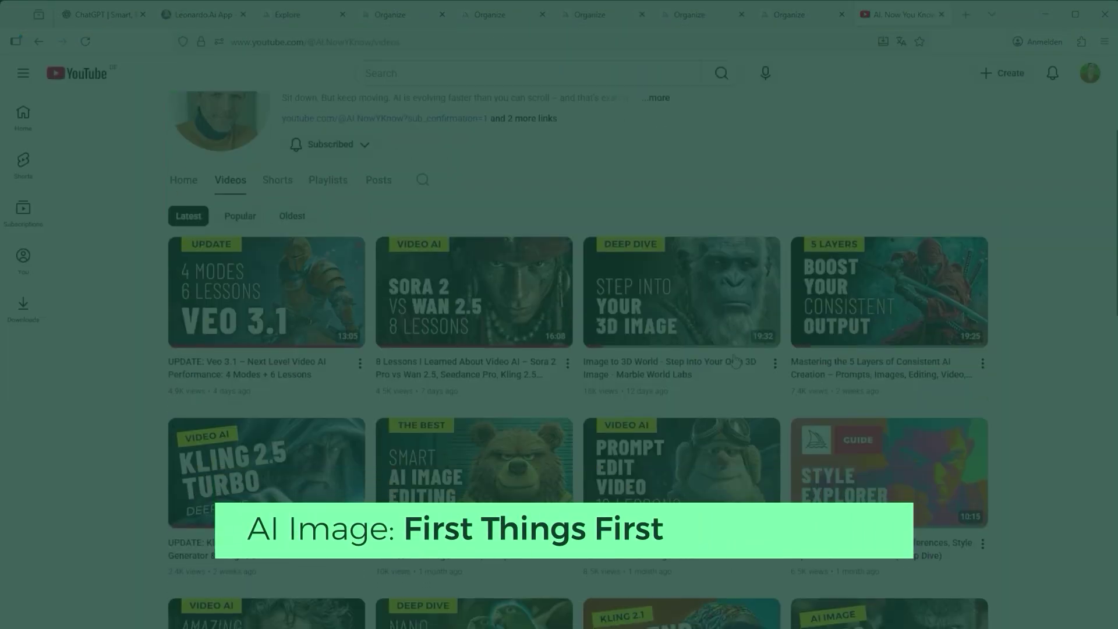
mouse_move(562, 320)
scroll(562, 319, "up", 3)
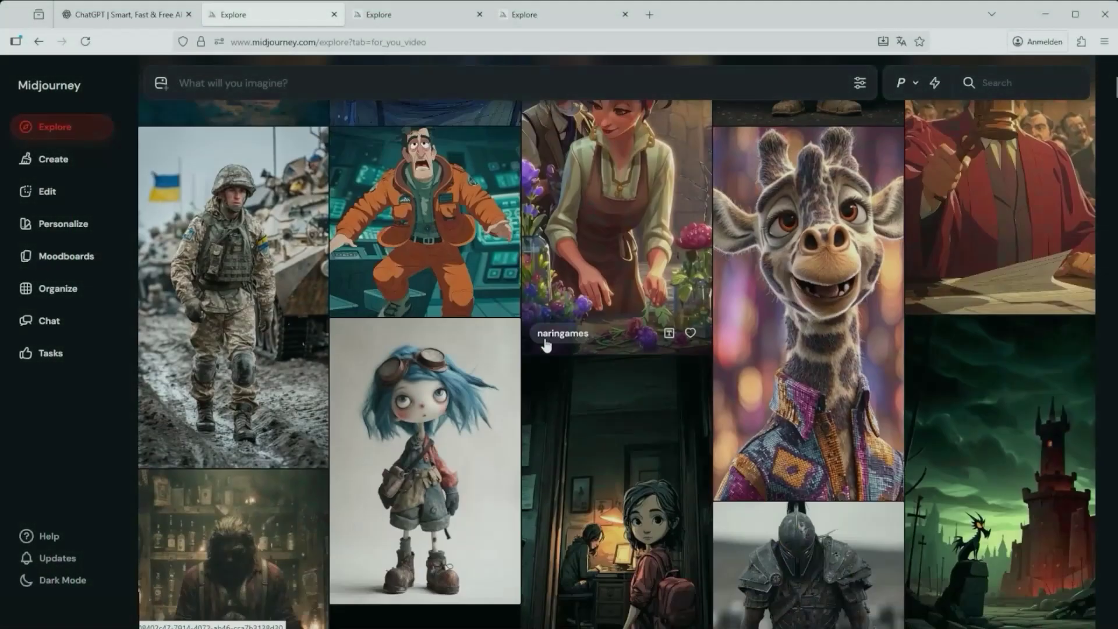
Step: Examine the variety of styles and characters in Midjourney's For You video gallery
scroll(546, 345, "down", 8)
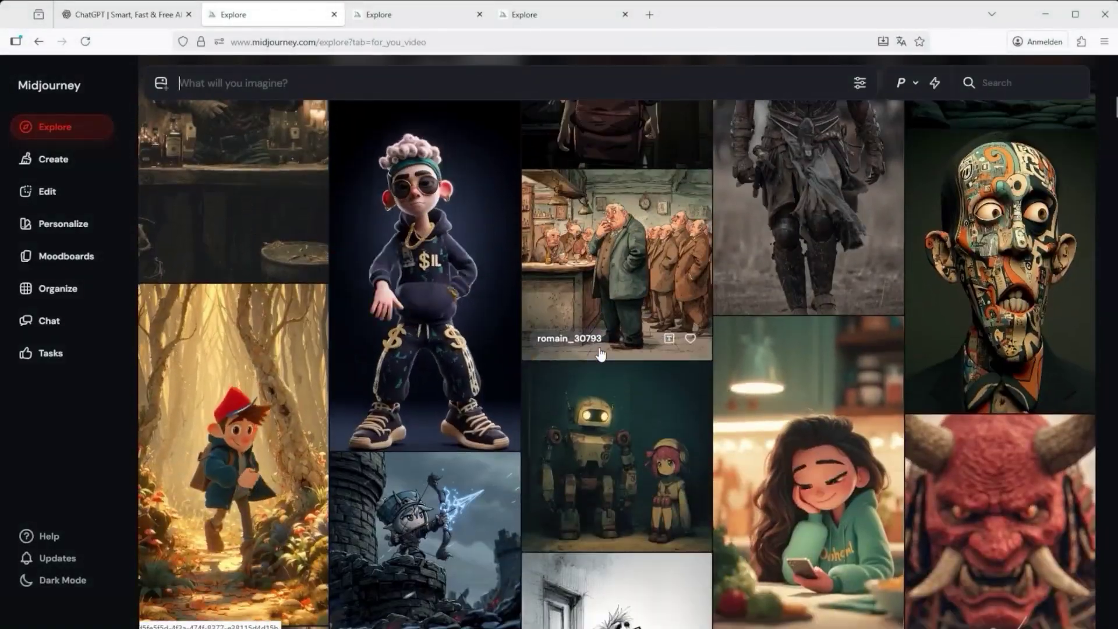
scroll(854, 357, "down", 3)
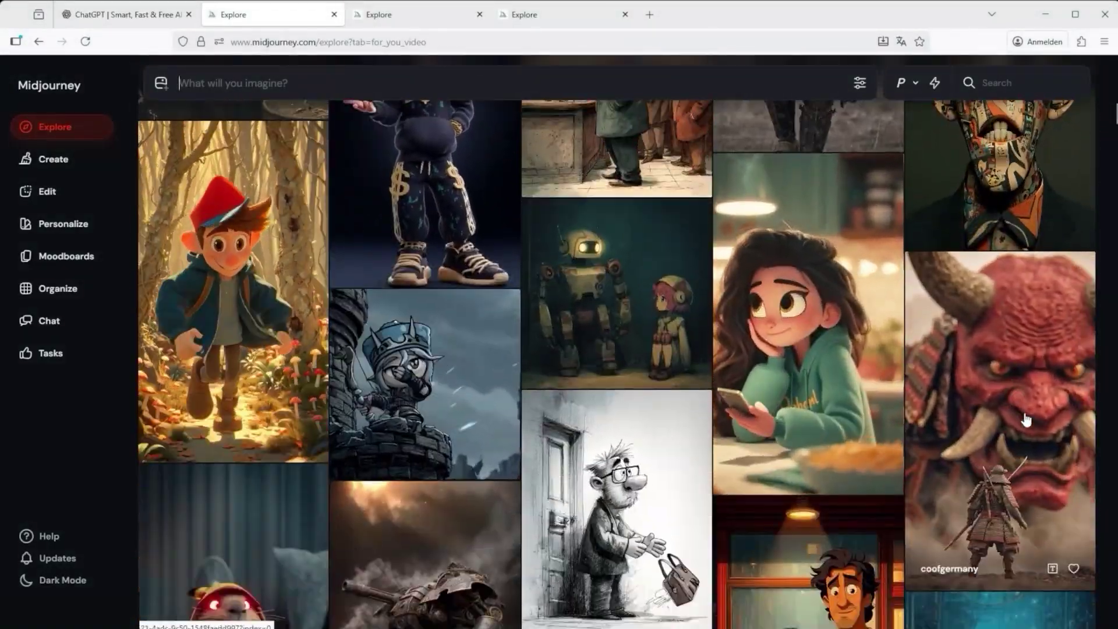
scroll(1025, 419, "down", 7)
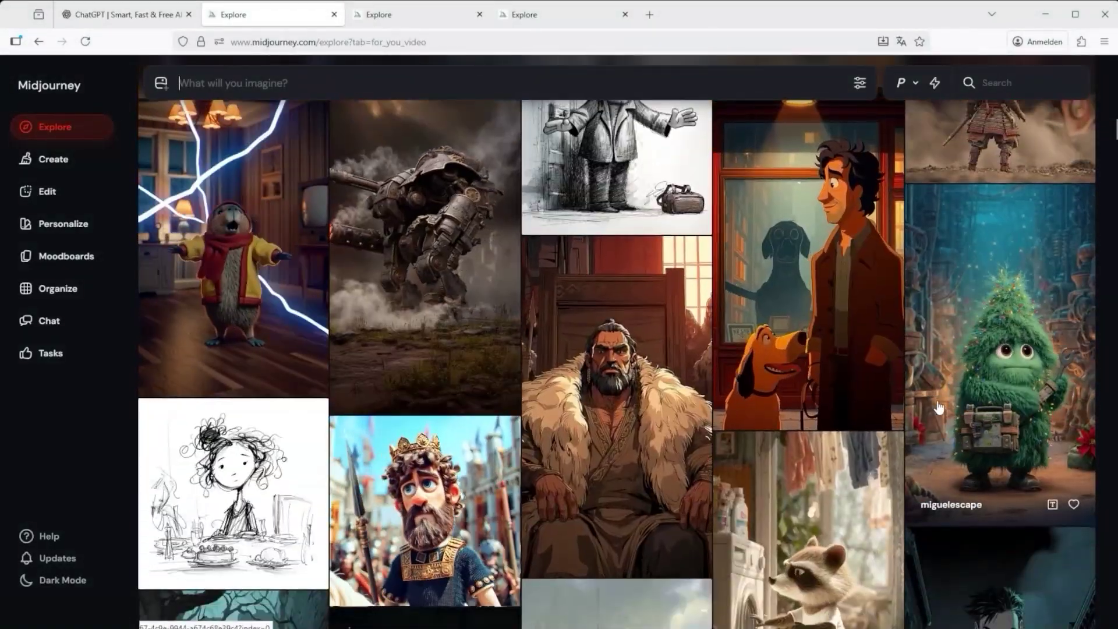
scroll(939, 407, "down", 4)
scroll(937, 408, "down", 9)
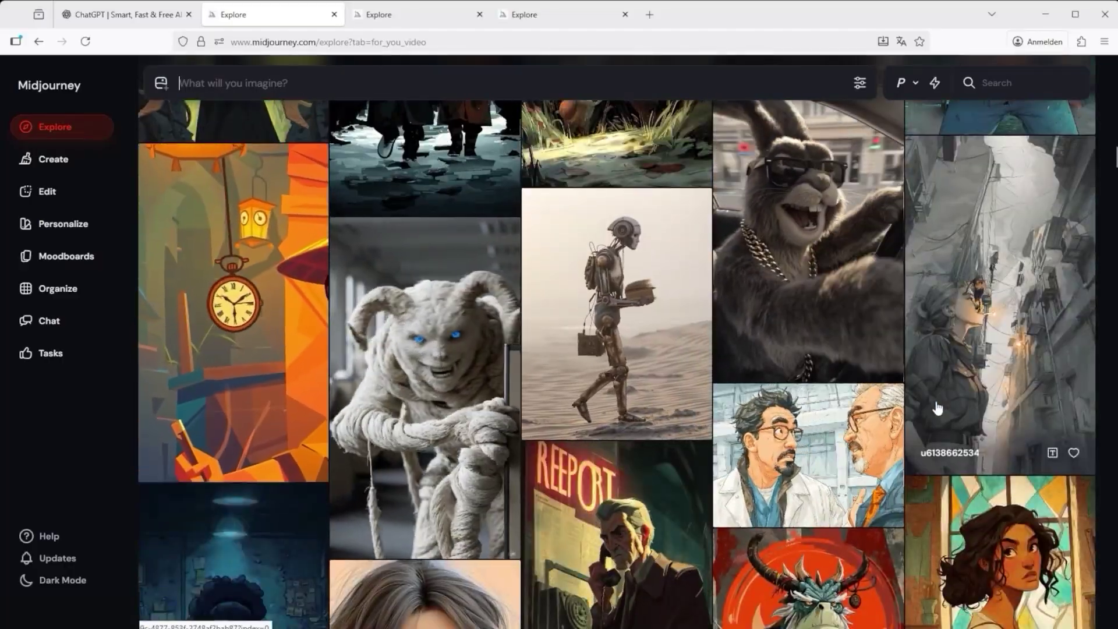
scroll(938, 407, "down", 16)
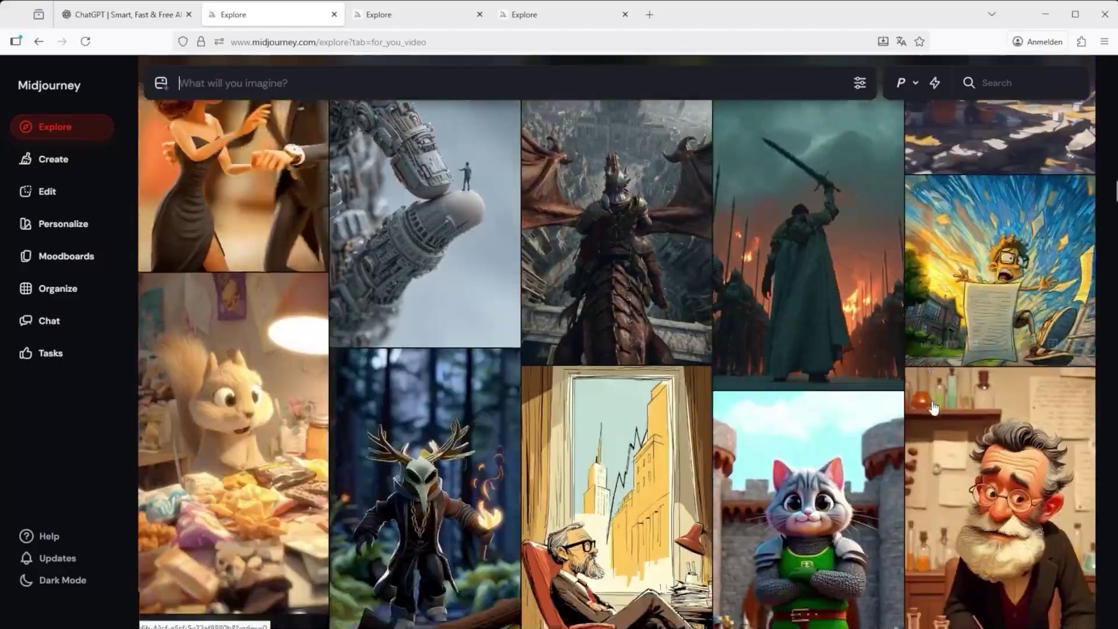
scroll(934, 407, "down", 3)
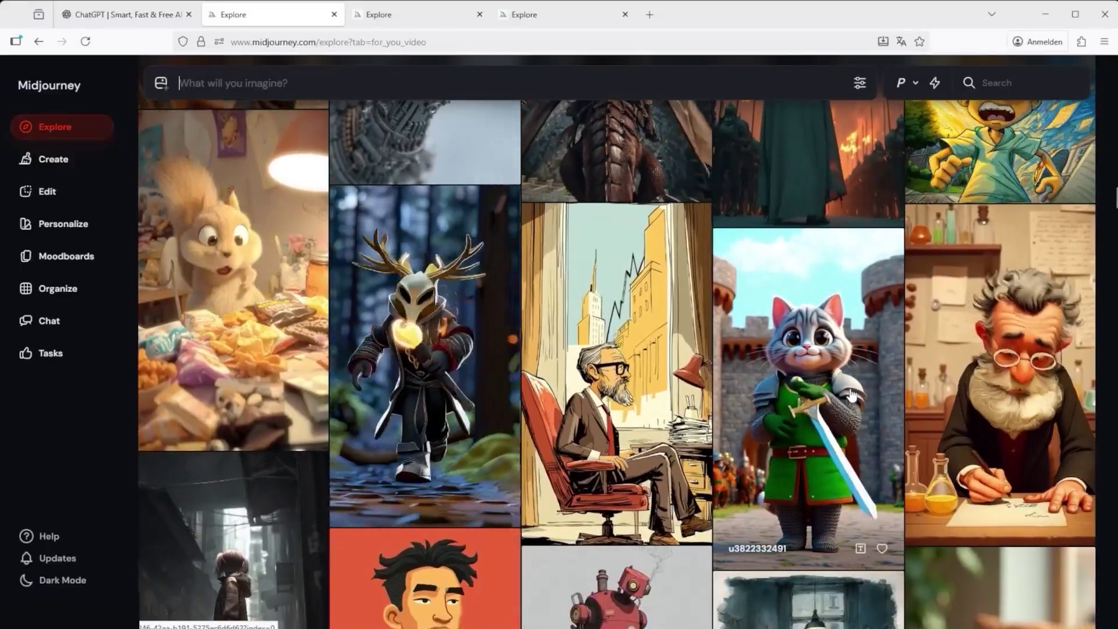
scroll(804, 380, "down", 3)
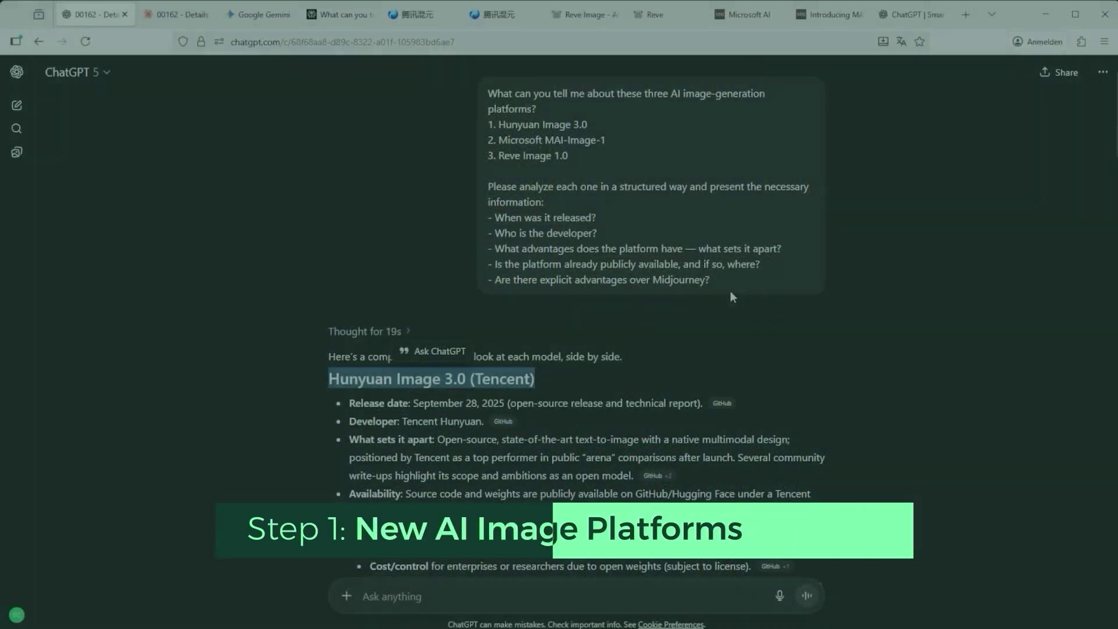
Step: Review the answers from ChatGPT, Claude, Gemini and Perplexity about Hunyuan Image 3.0, MAI-Image-1 and Reve Image 1.0
scroll(731, 297, "down", 3)
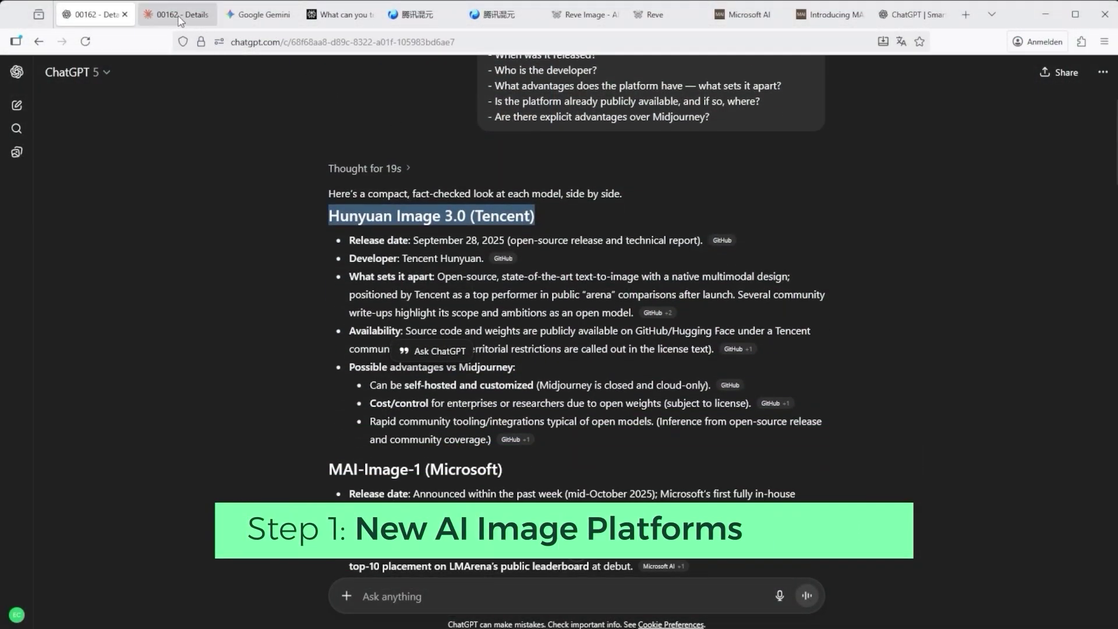
left_click(179, 17)
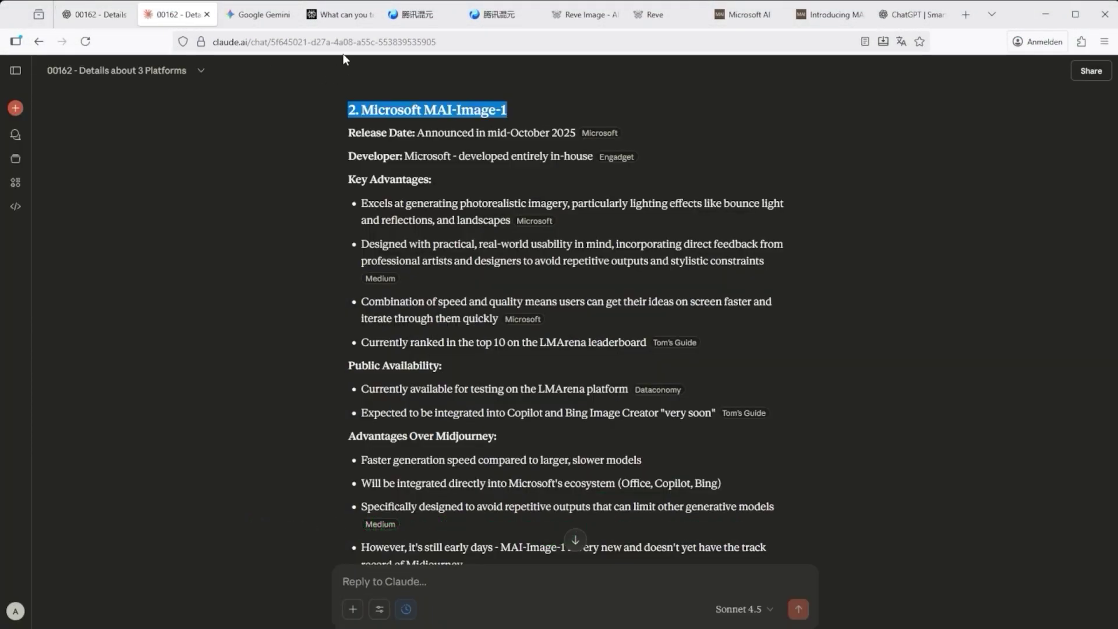
left_click(263, 17)
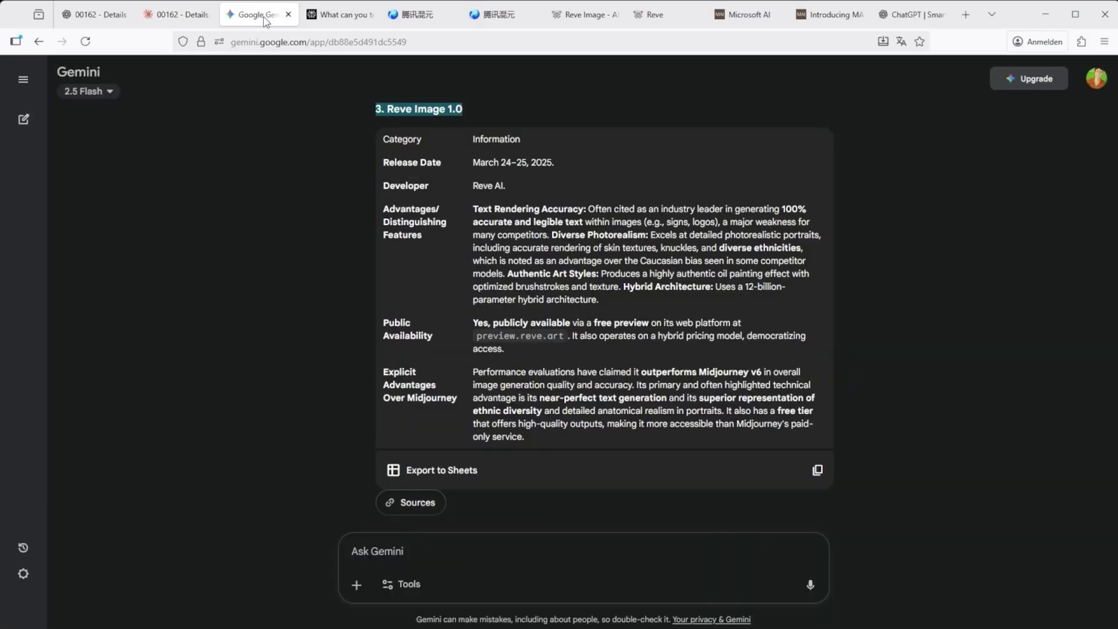
left_click(348, 19)
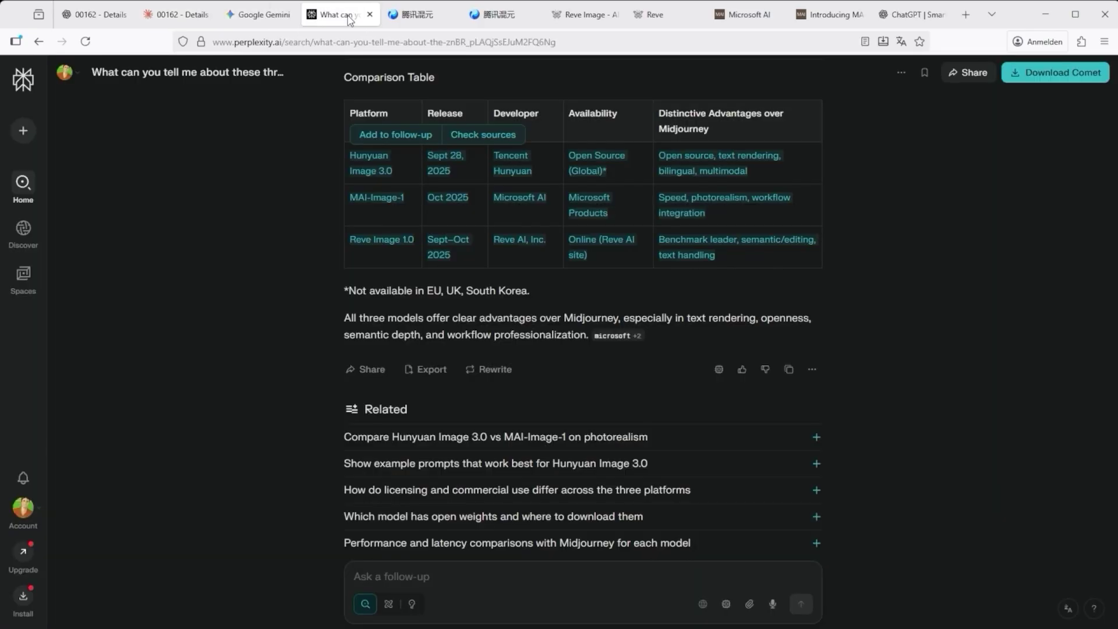
Step: Switch to the Tencent Hunyuan site and examine its model overview and the Hunyuan Image 3.0 page with its example images and prompts
left_click(424, 18)
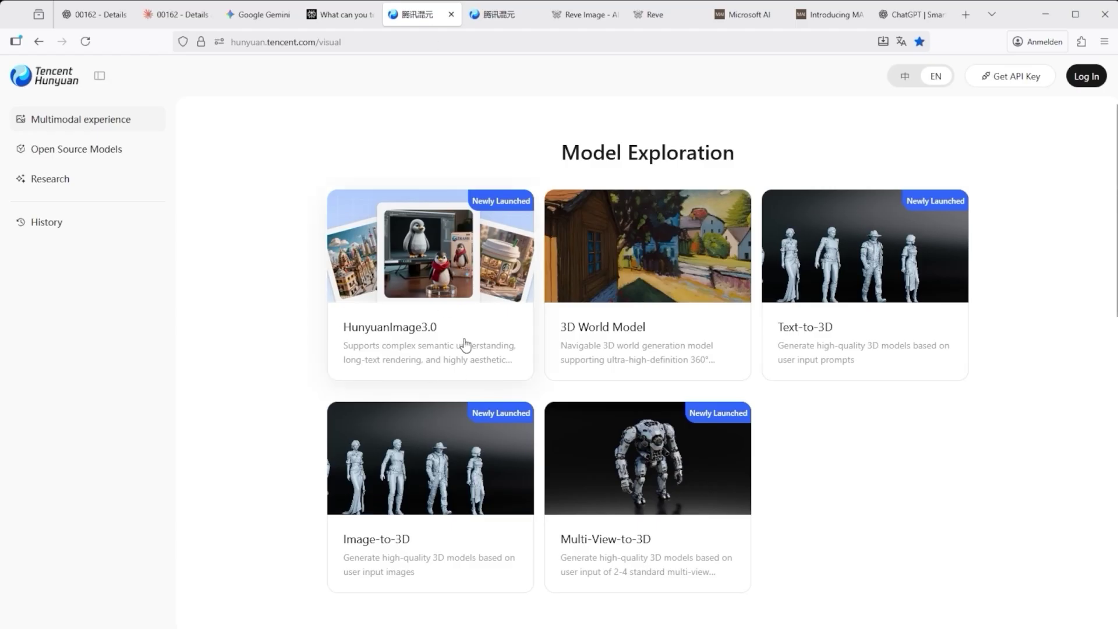
left_click(495, 19)
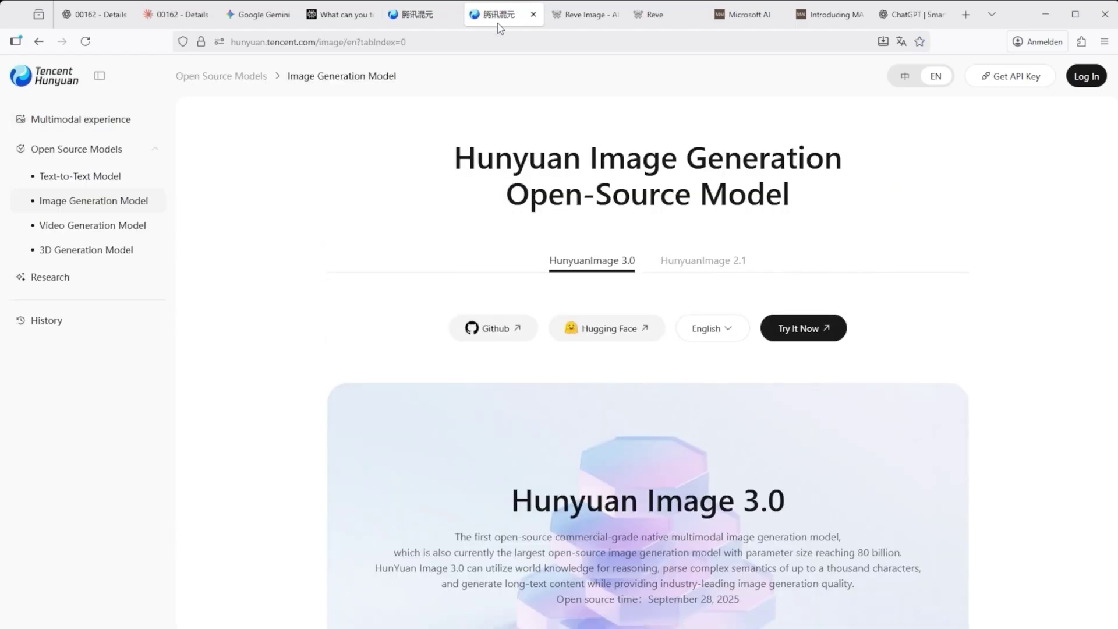
scroll(844, 342, "down", 10)
scroll(950, 415, "down", 3)
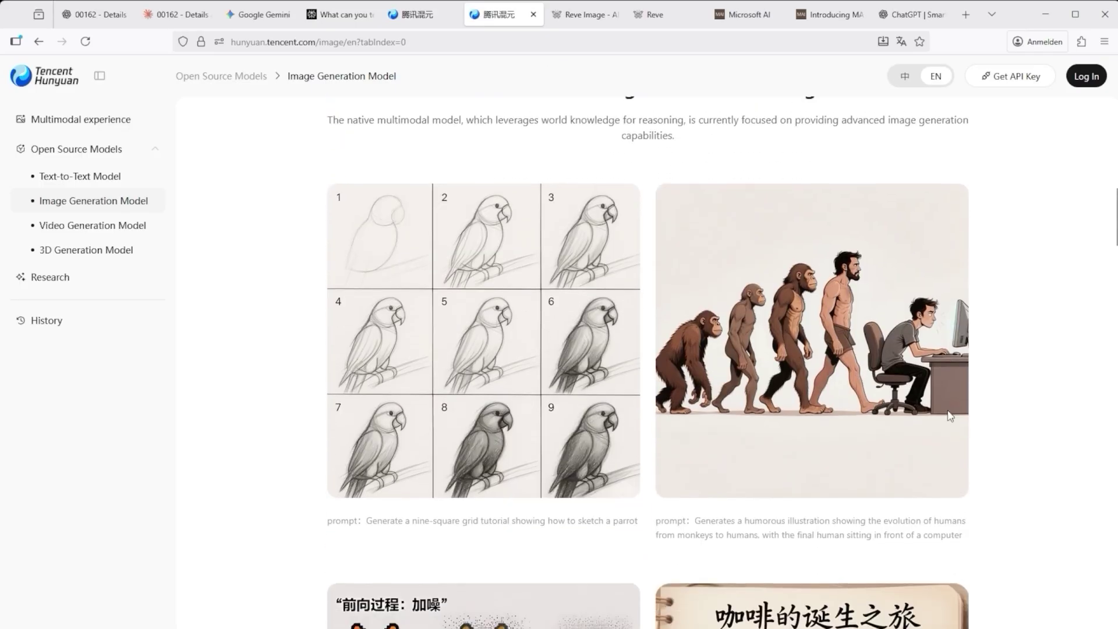
scroll(951, 416, "down", 4)
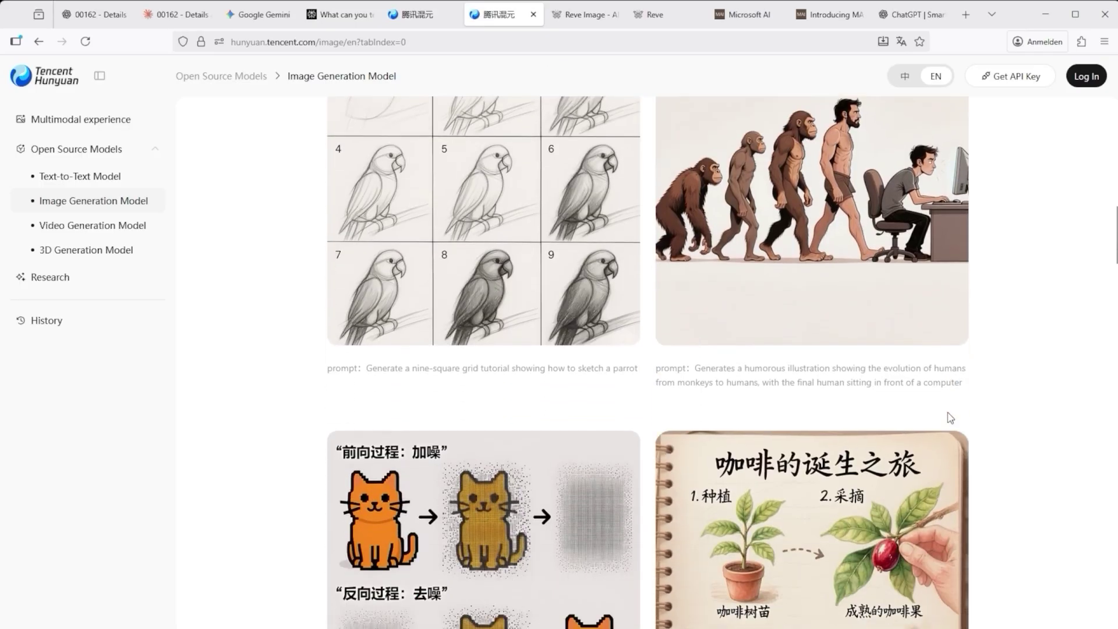
scroll(949, 418, "down", 12)
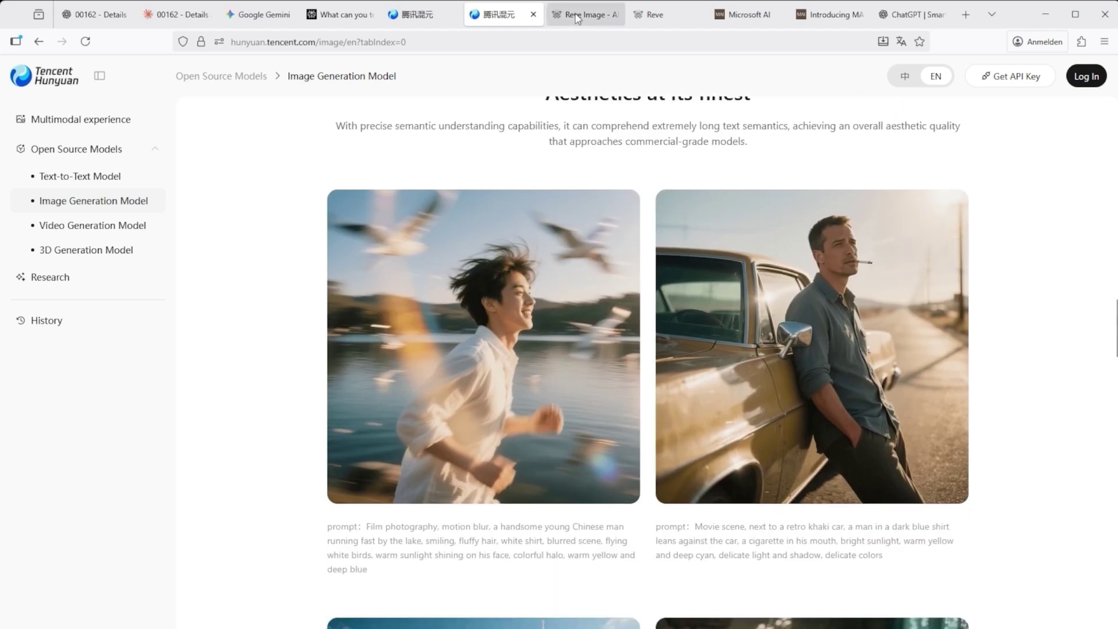
Step: Switch to the Reve site and look over its landing page and the Inspiration gallery on its home page
left_click(576, 15)
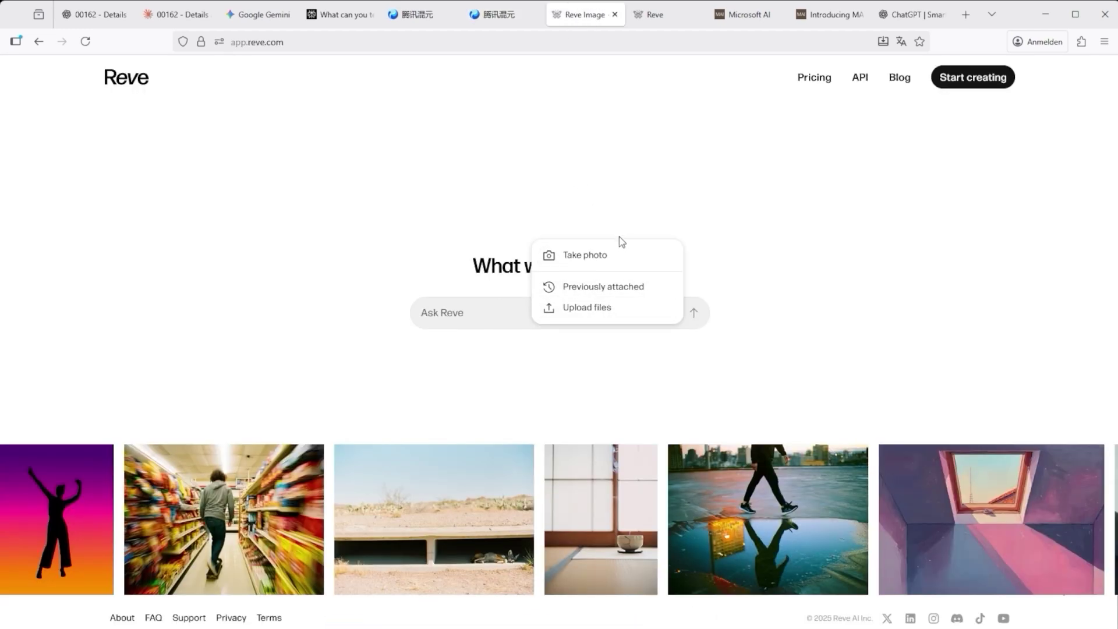
left_click(634, 208)
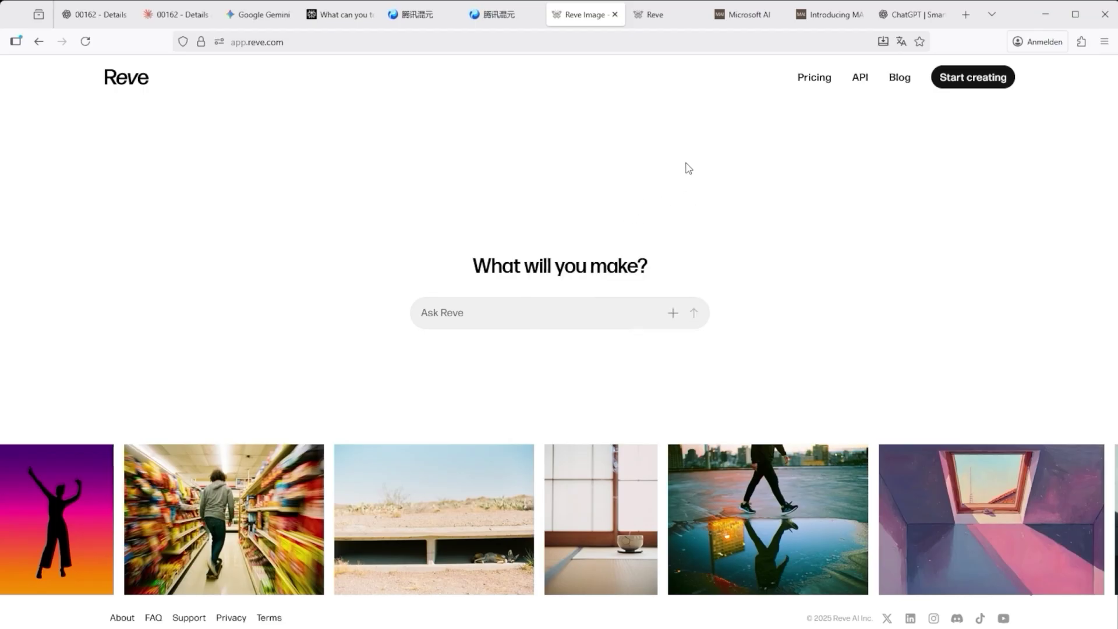
left_click(667, 16)
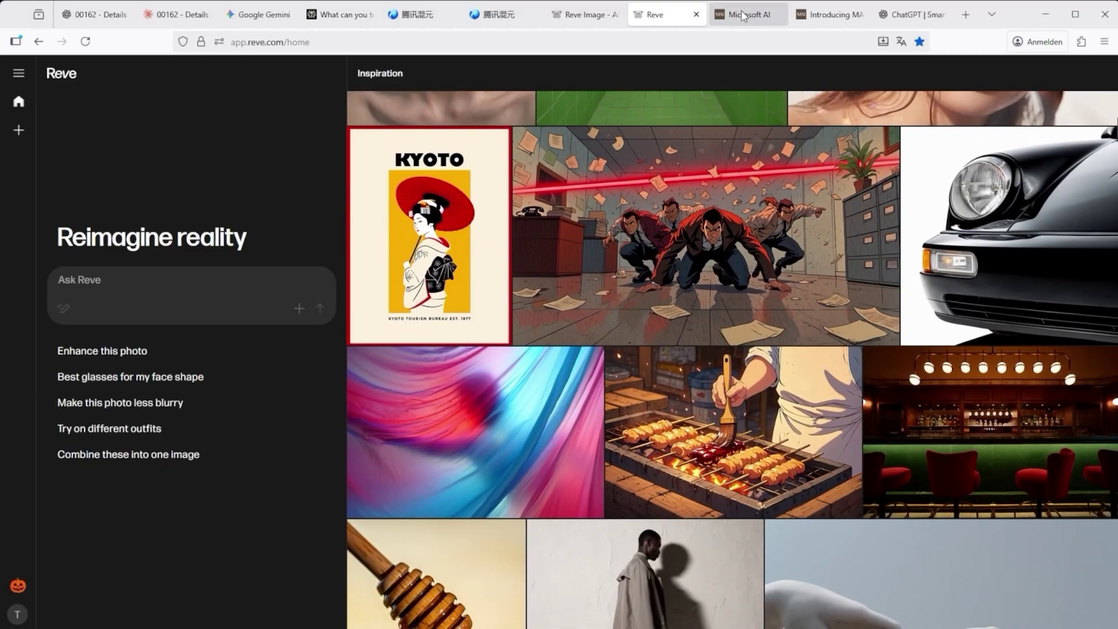
Step: Examine the Microsoft AI site's latest news and the MAI-Image-1 announcement, and switch to ChatGPT
left_click(743, 16)
scroll(872, 385, "down", 4)
scroll(871, 395, "down", 5)
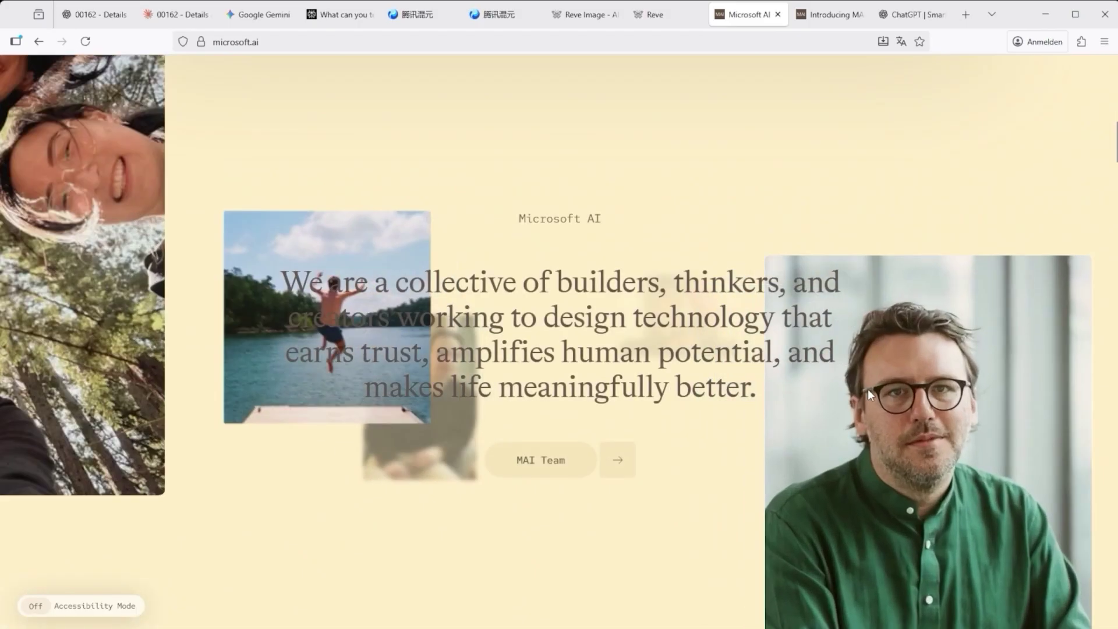
scroll(716, 414, "down", 6)
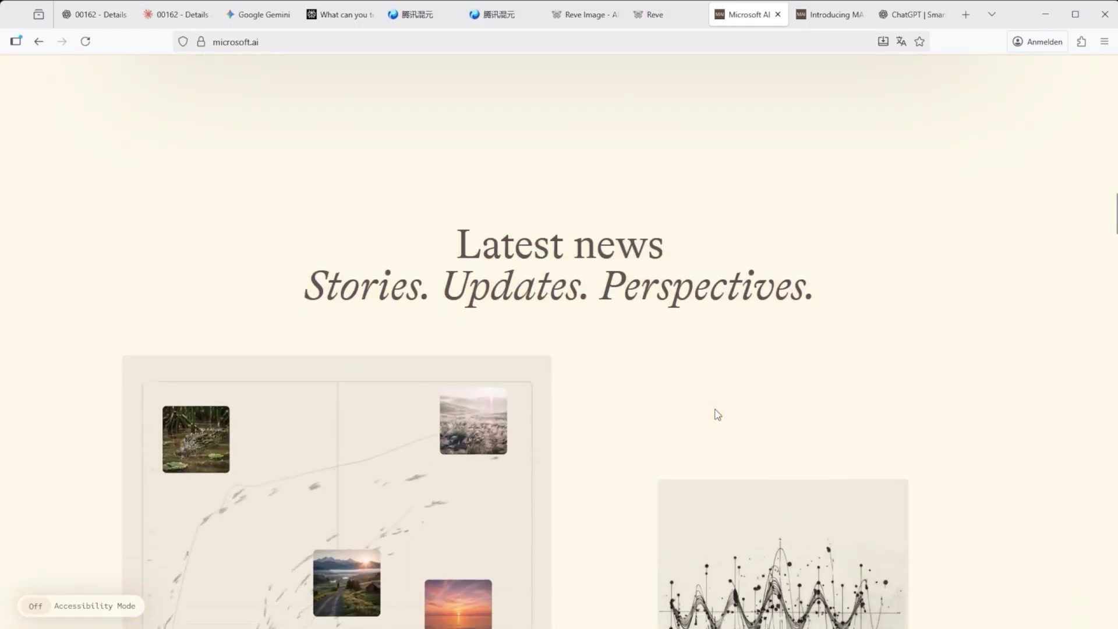
scroll(719, 415, "down", 2)
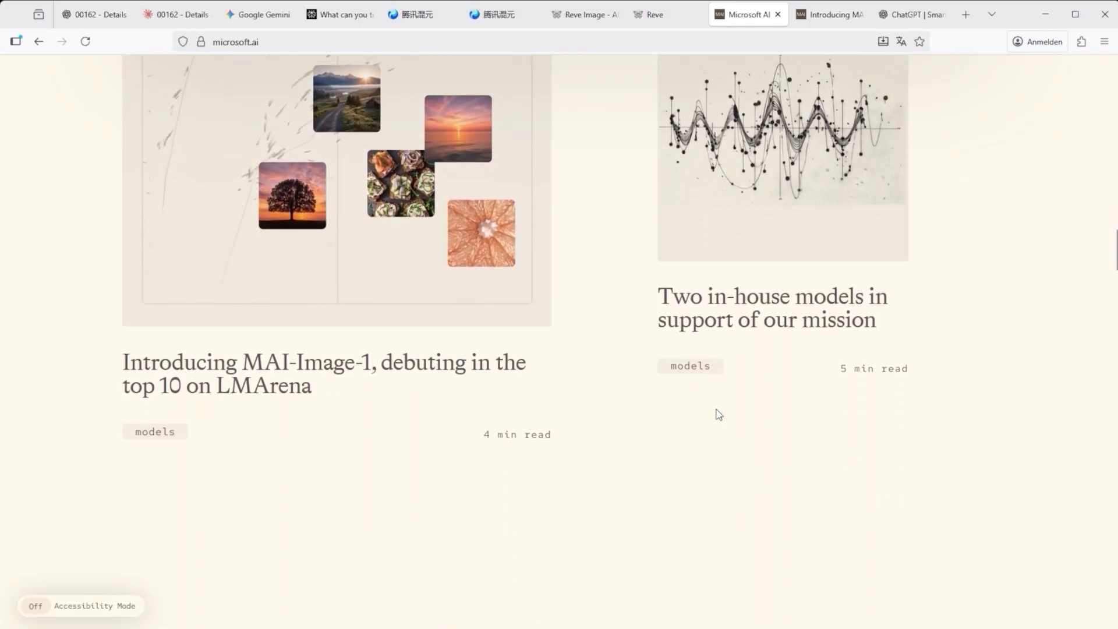
scroll(718, 415, "up", 4)
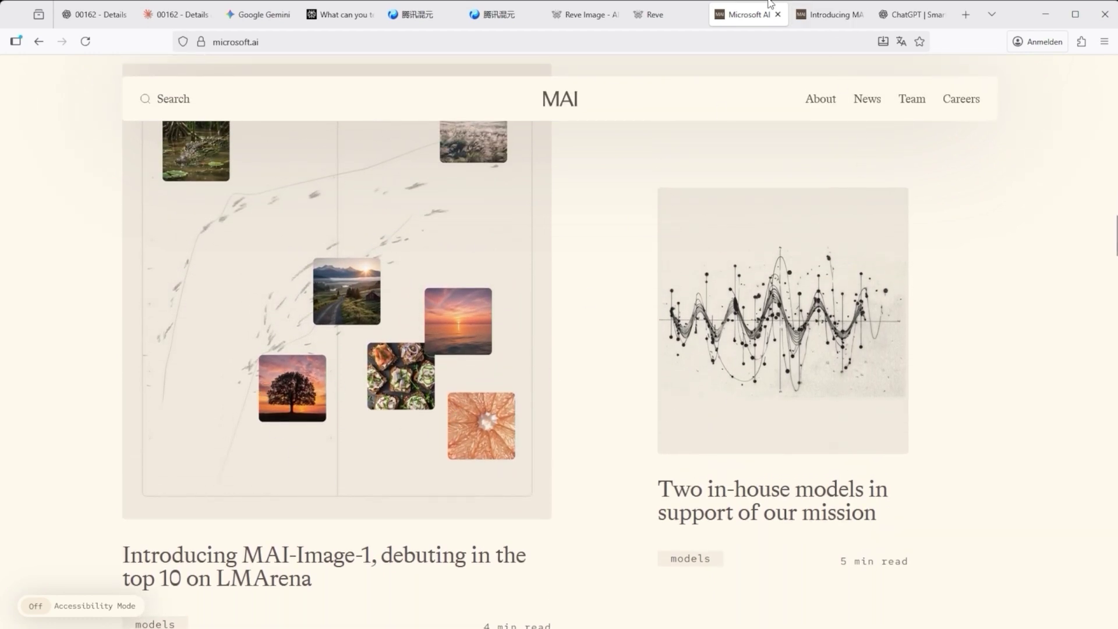
left_click(830, 15)
scroll(775, 215, "down", 5)
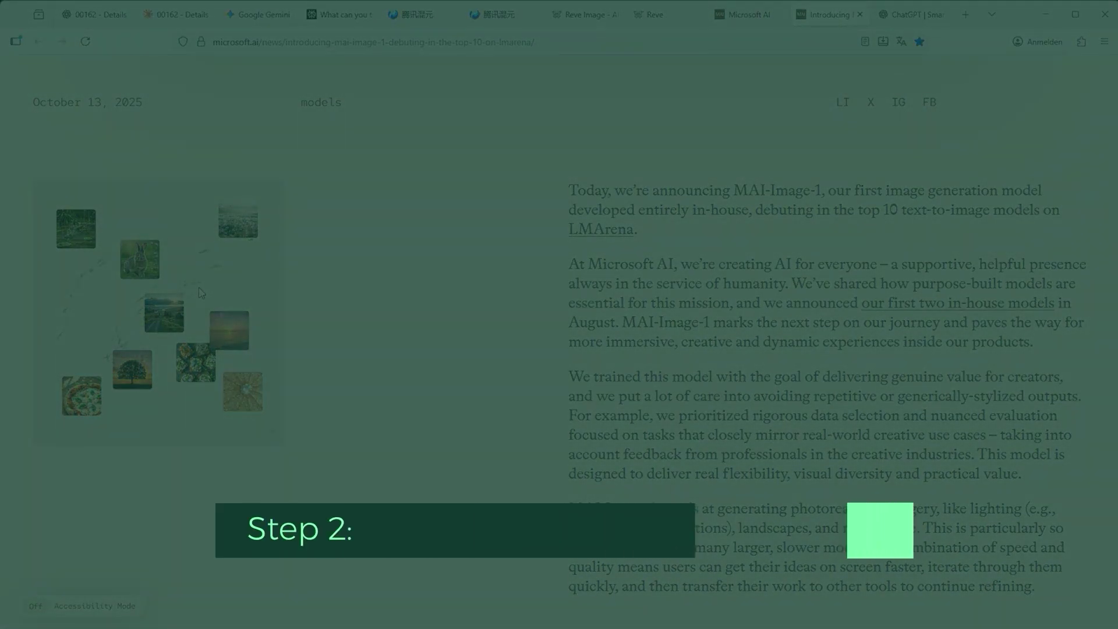
left_click(913, 16)
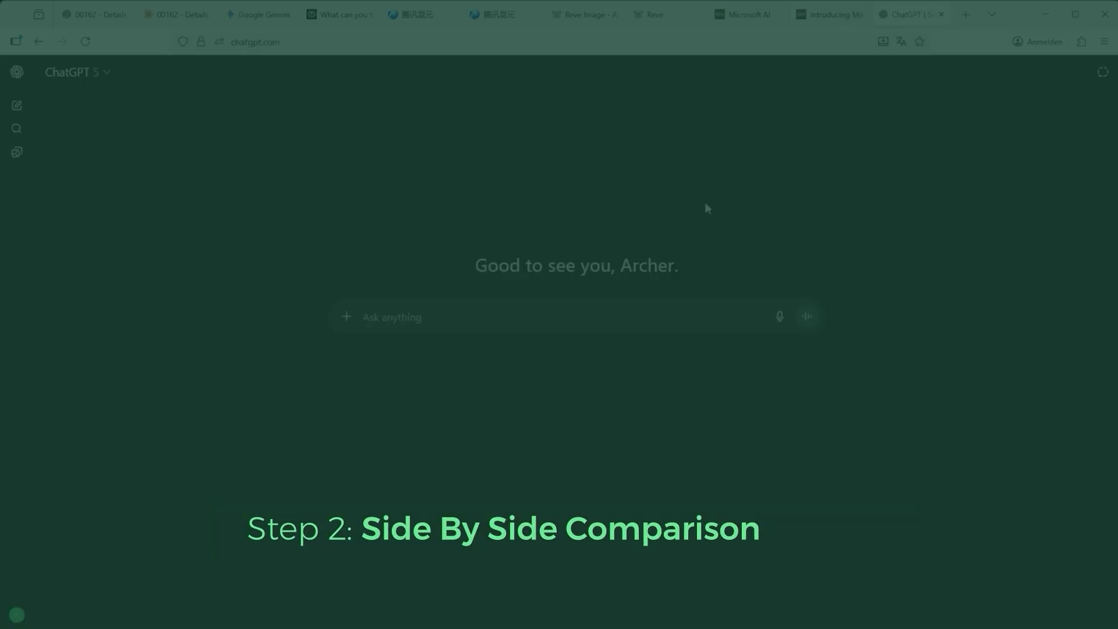
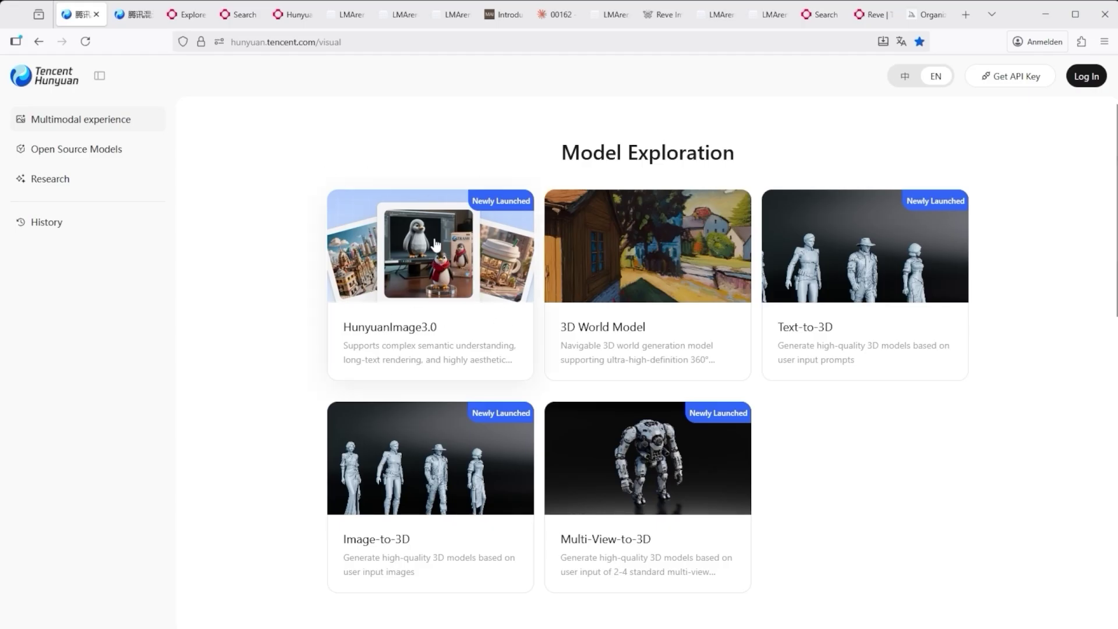
Step: Try to open HunyuanImage3.0 from Tencent's model overview, and switch to the hunyuan-image/v3/text-to-image playground found through fal's Hunyuan search
left_click(373, 301)
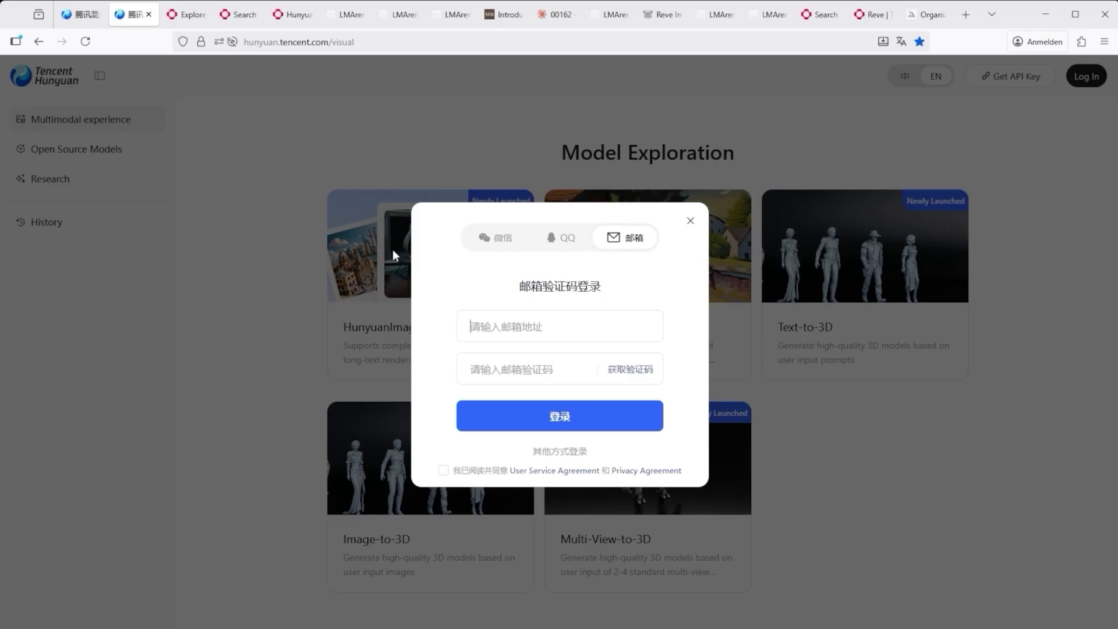
left_click(186, 14)
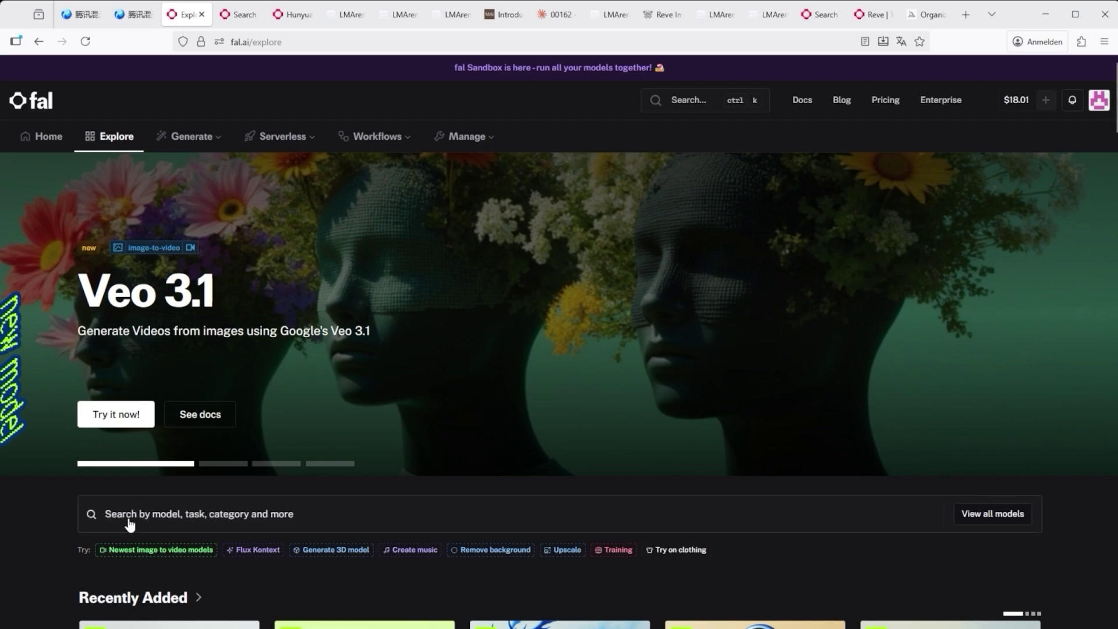
left_click(237, 18)
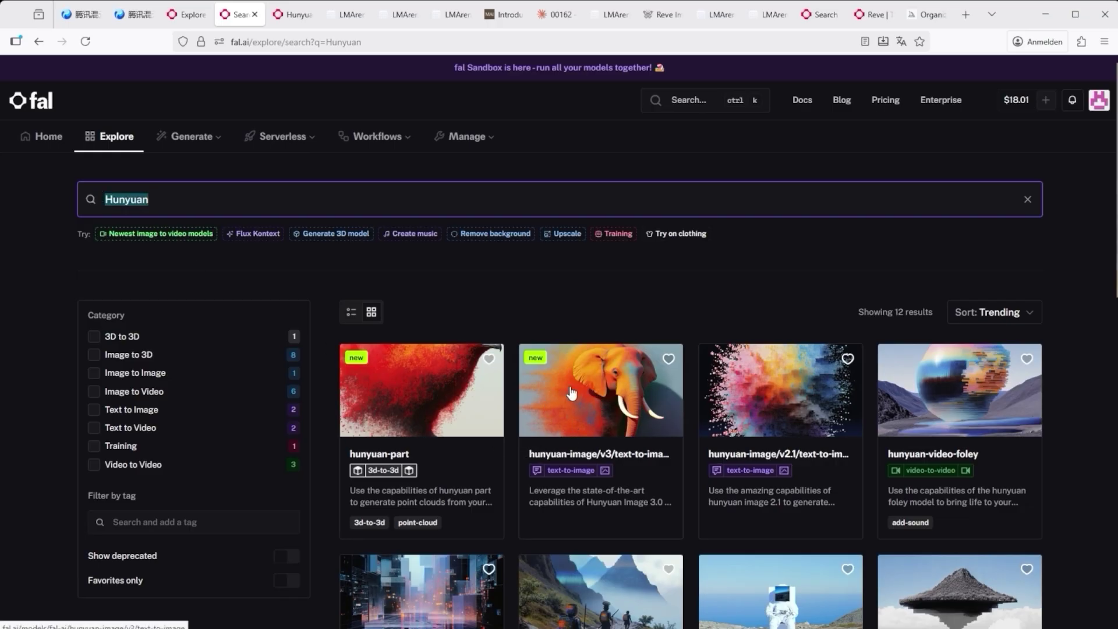
left_click(286, 17)
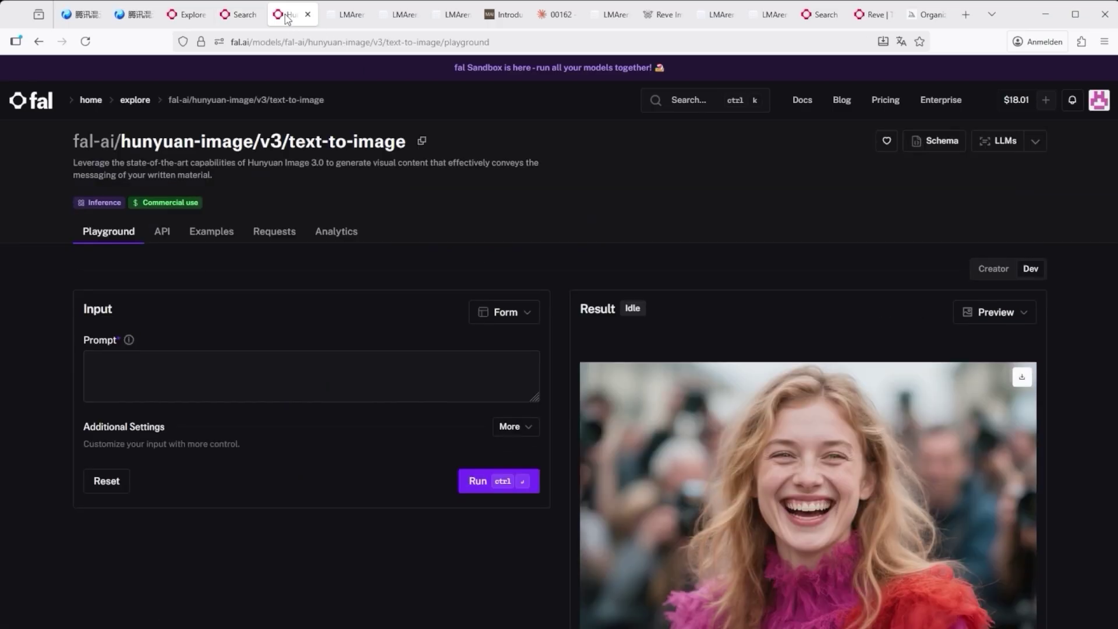
Step: Enter the wide-angle drone shot prompt about Iceberg Hockey on interconnected icebergs and configure four images in Landscape 16:9, checking the price per megapixel
left_click(211, 366)
type("A wide-angle fast thrilling drone shot moving quickly captures an extreme sport: Iceberg Hockey. The camera follows the action as players skate across a constantly shifting rink made up of interconnected icebergs.")
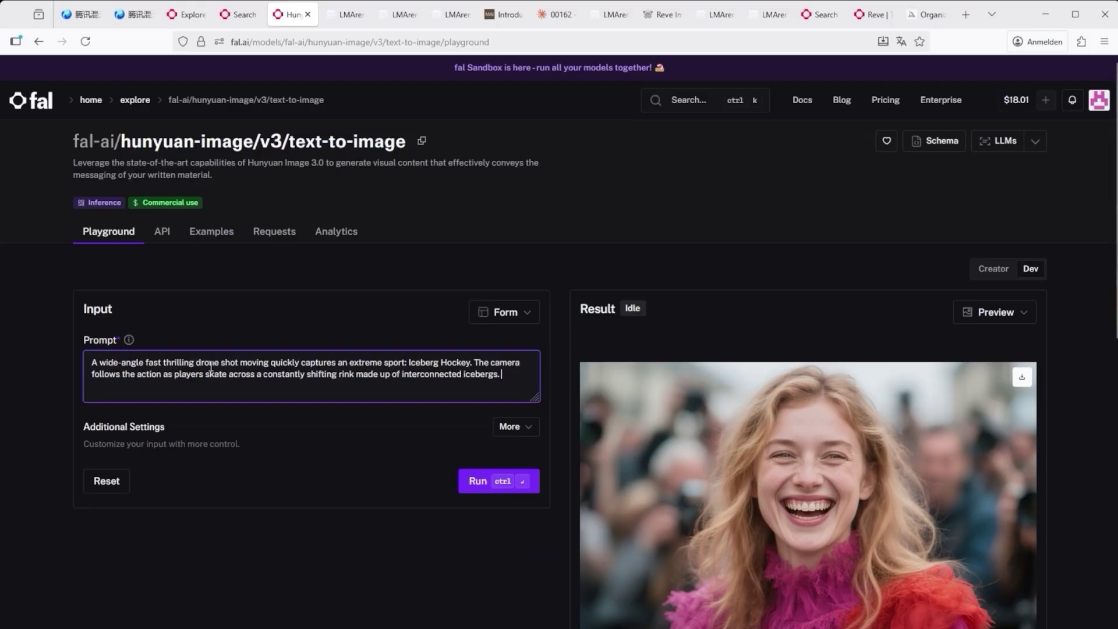
left_click(518, 427)
scroll(522, 432, "down", 3)
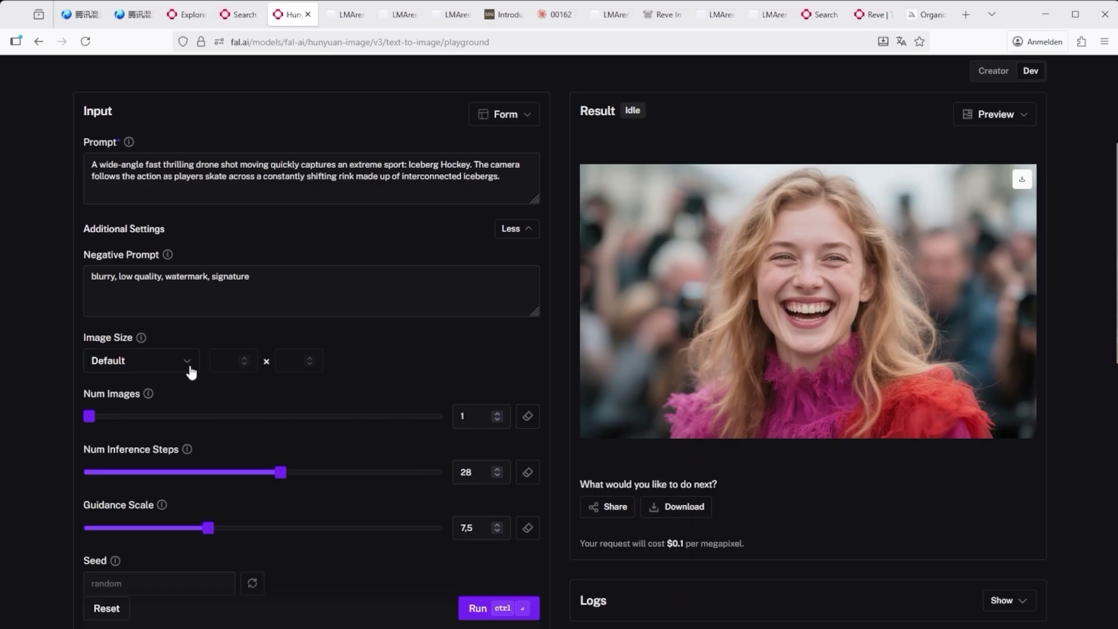
left_click(190, 368)
left_click(145, 524)
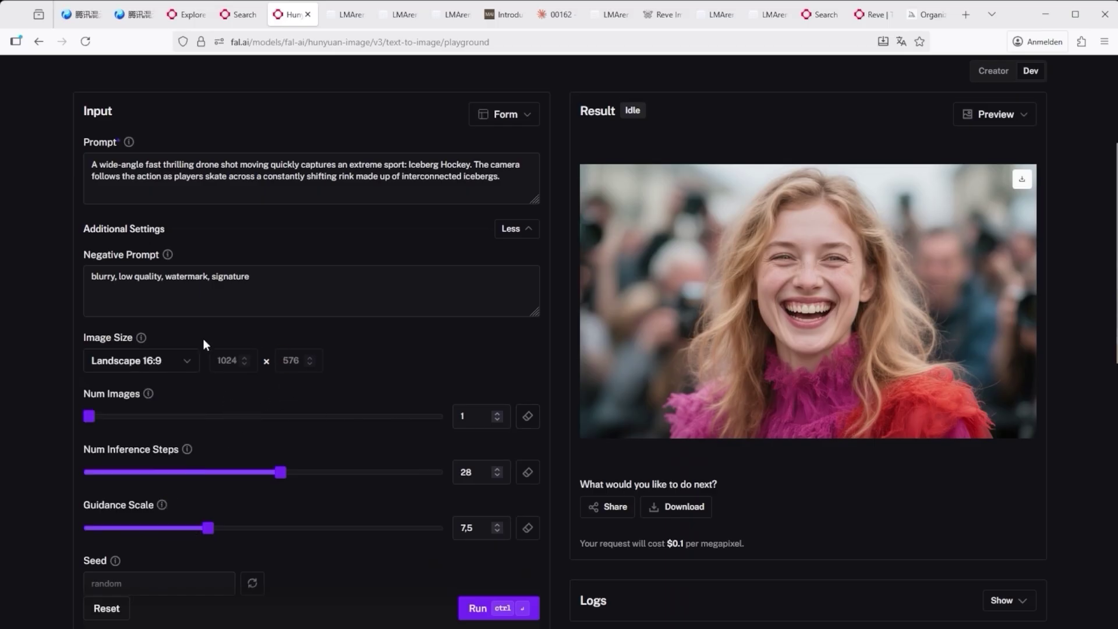
left_click_drag(701, 543, 633, 544)
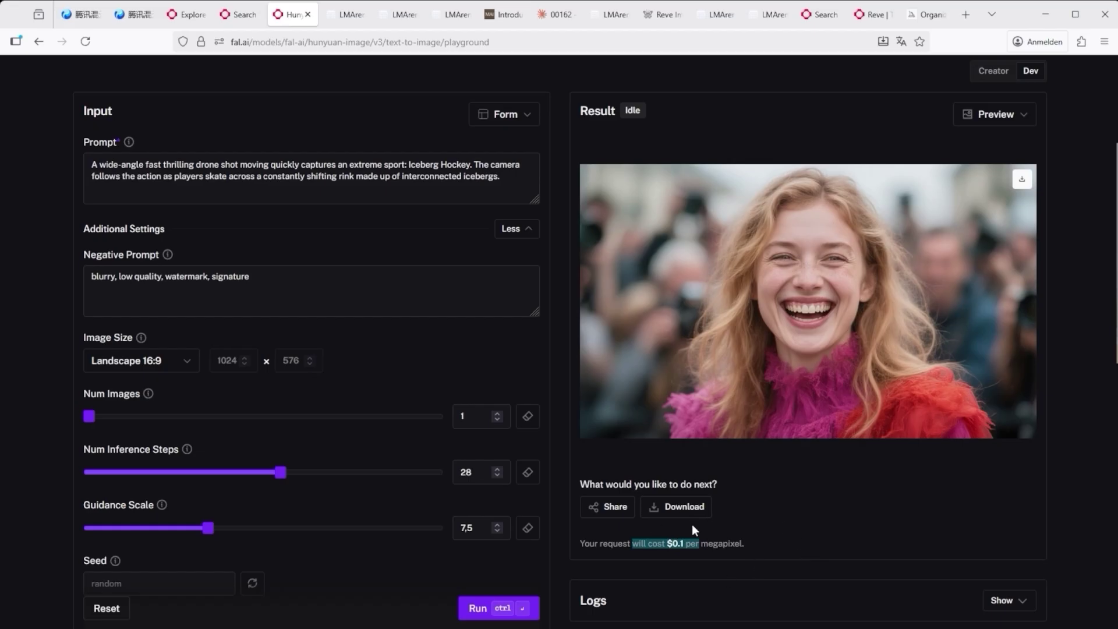
left_click_drag(88, 417, 417, 425)
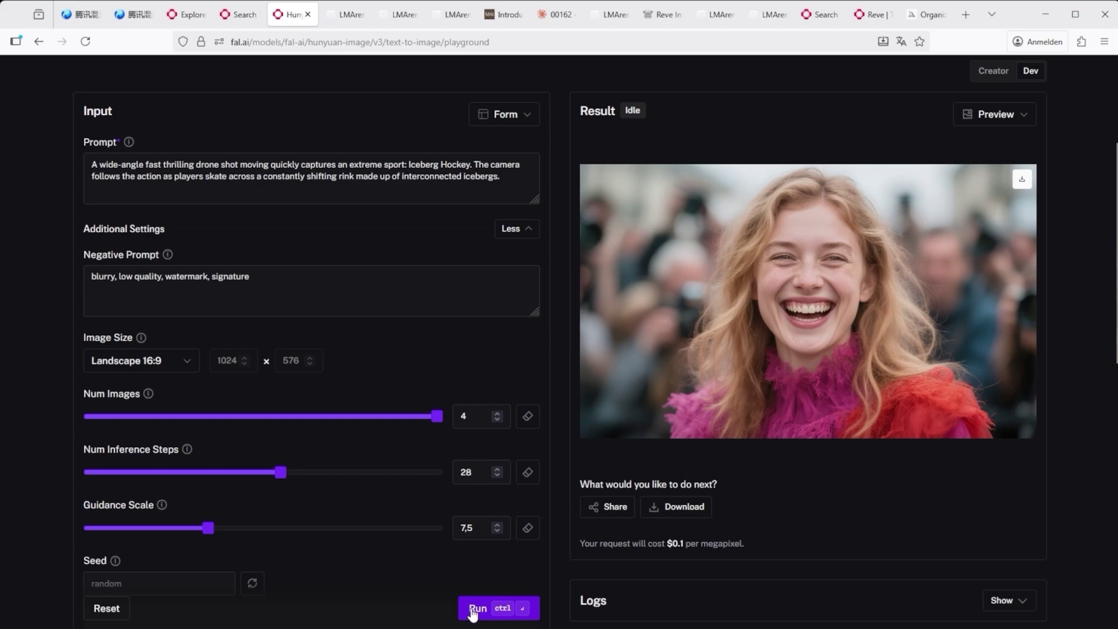
Step: Switch to a new LMArena chat in image generation mode and set it to Side by Side
left_click(341, 16)
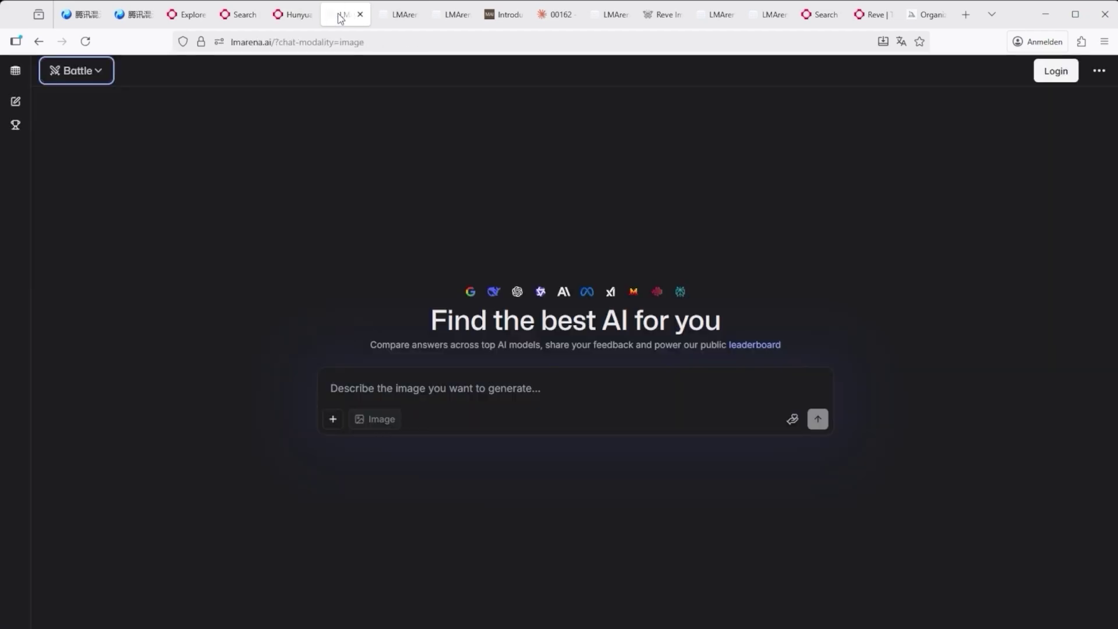
left_click(389, 16)
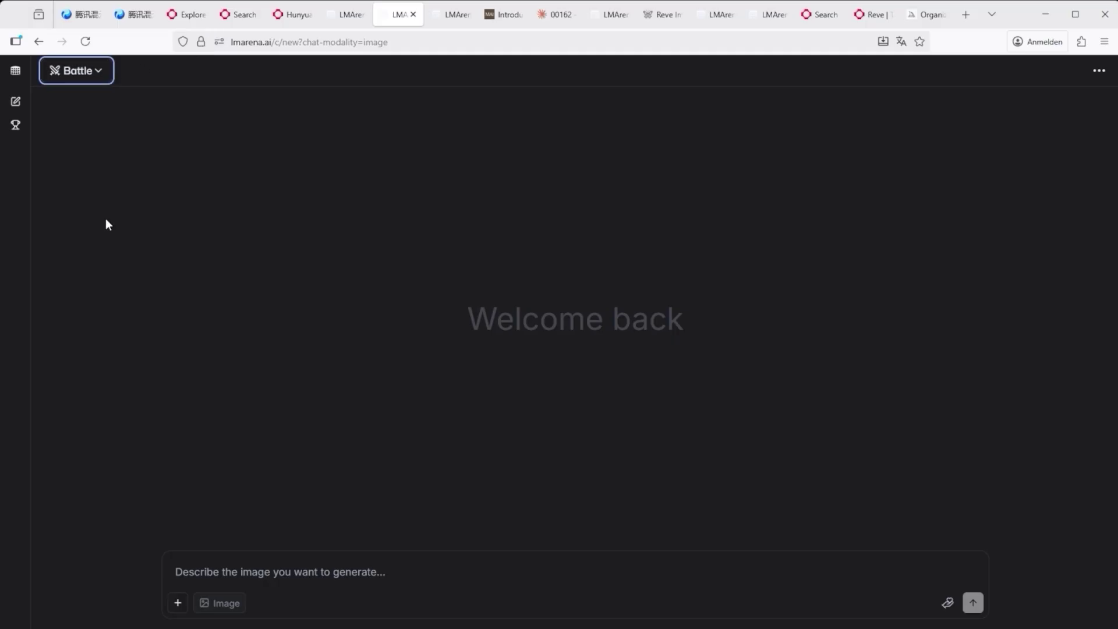
left_click(217, 603)
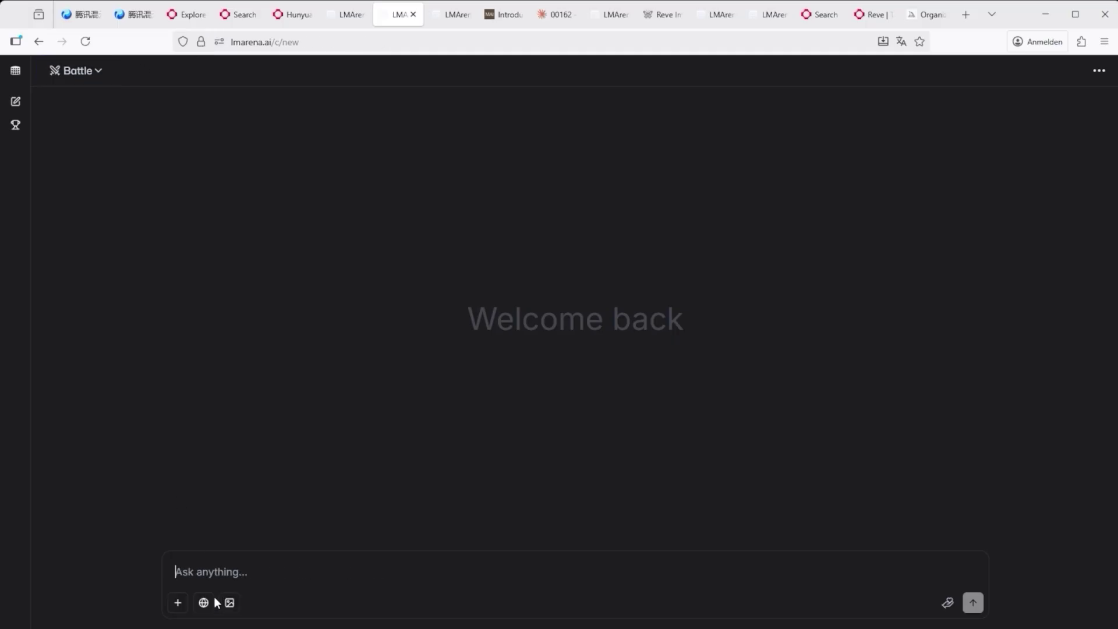
left_click(246, 574)
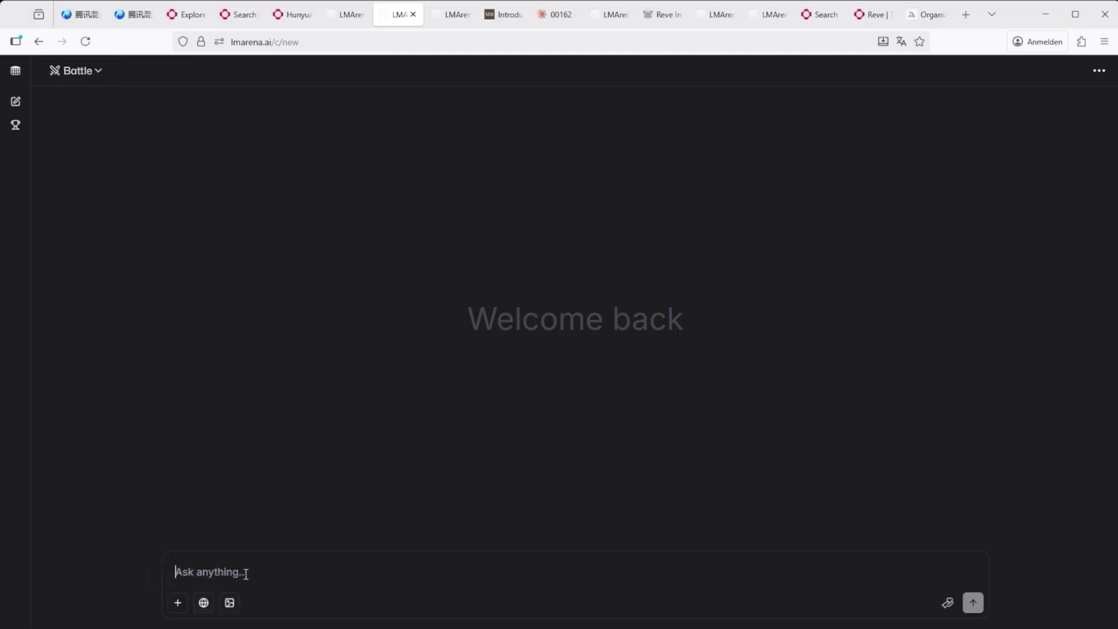
left_click(230, 603)
left_click(93, 70)
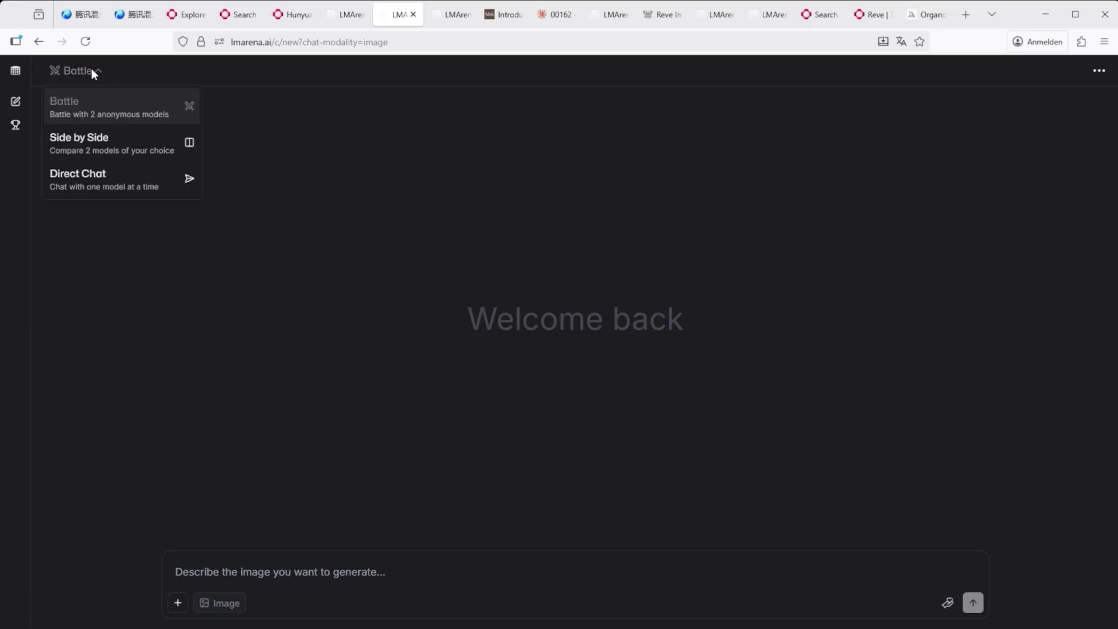
left_click(94, 149)
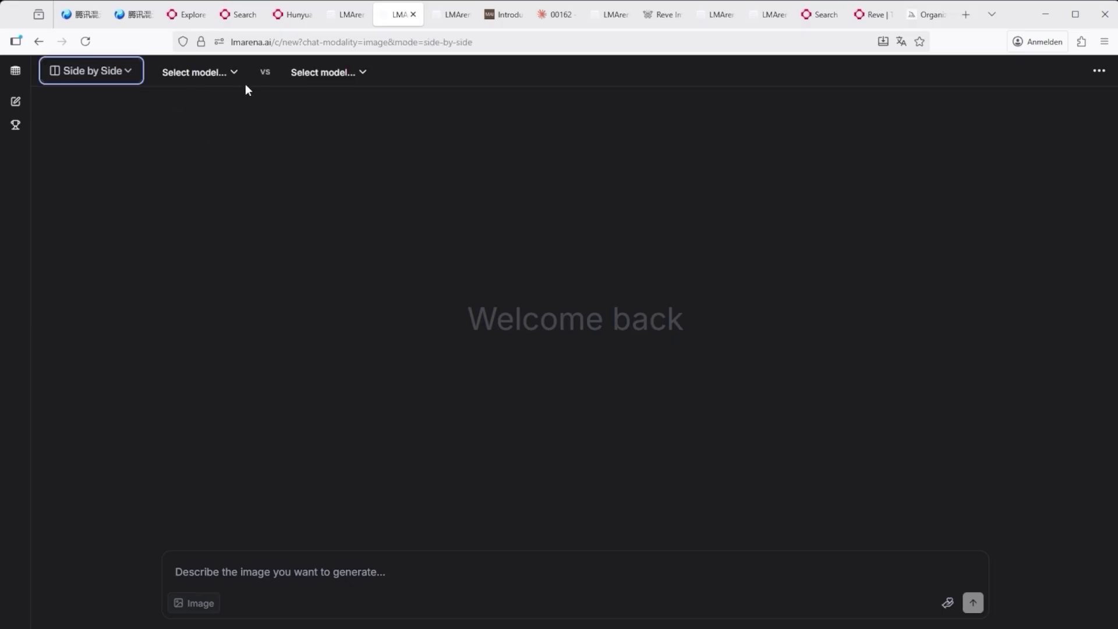
Step: Set up hunyuan-image-3.0 against mai-image-1 with the Iceberg Hockey drone shot prompt and open the generated comparison
left_click(224, 77)
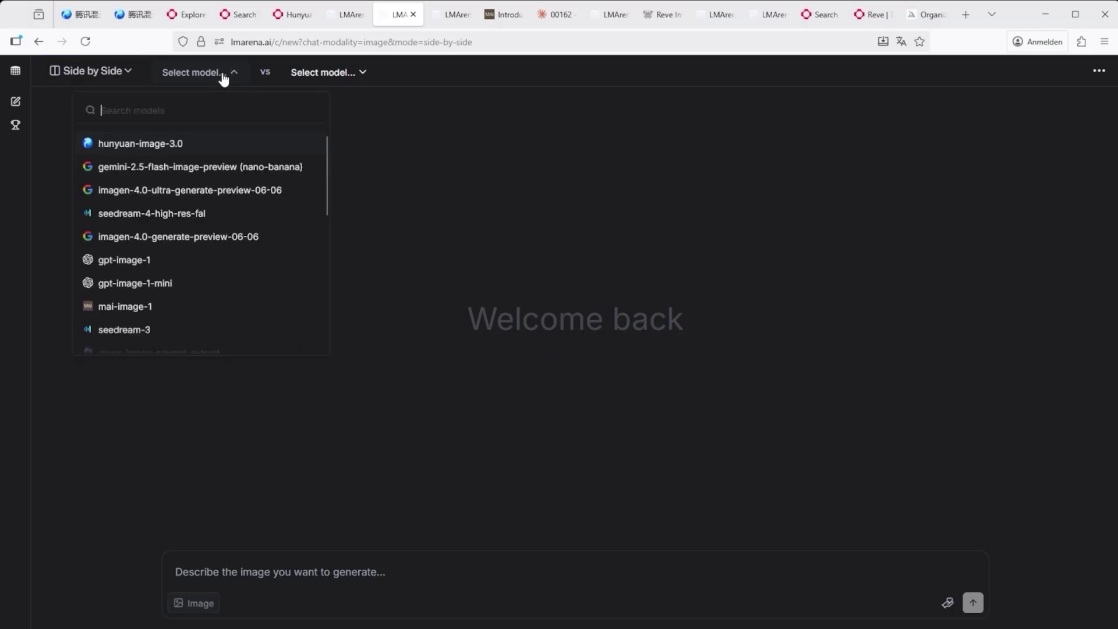
left_click(155, 143)
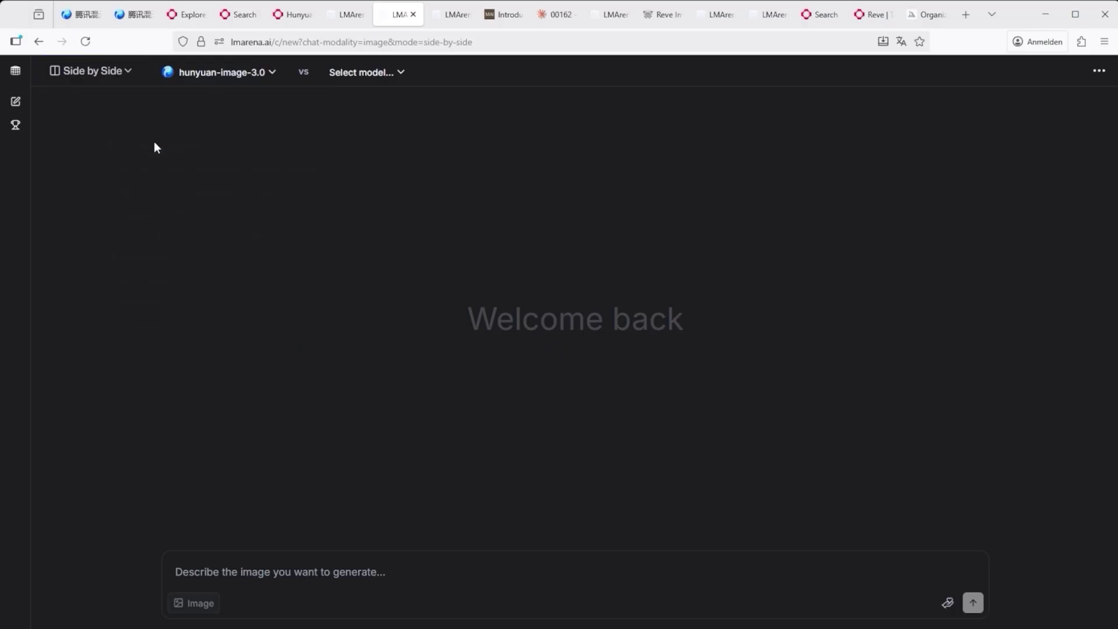
left_click(393, 76)
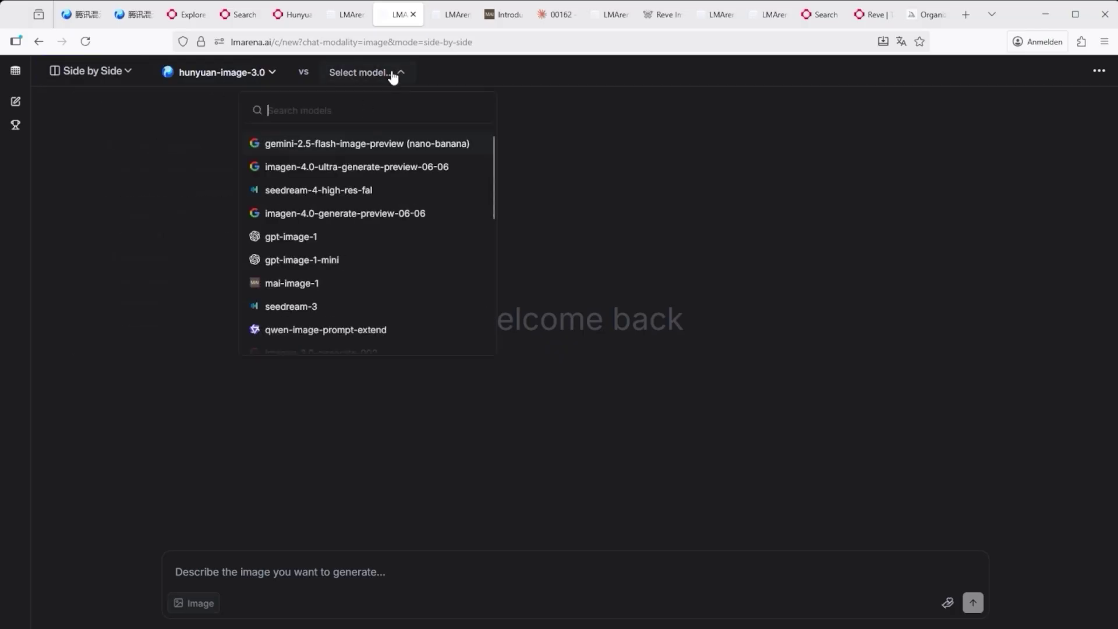
left_click(288, 284)
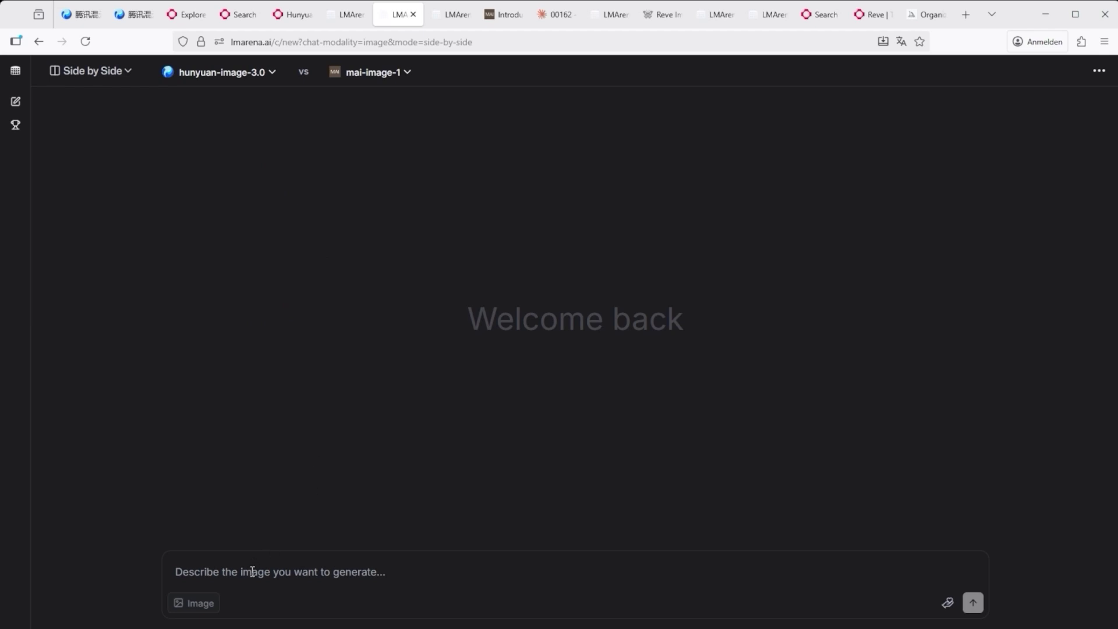
type("A wide-angle fast thrilling drone shot moving quickly captures an extreme sport: Iceberg Hockey. The camera follows the action as players skate across a constantly shifting rink made up of interconnected icebergs.")
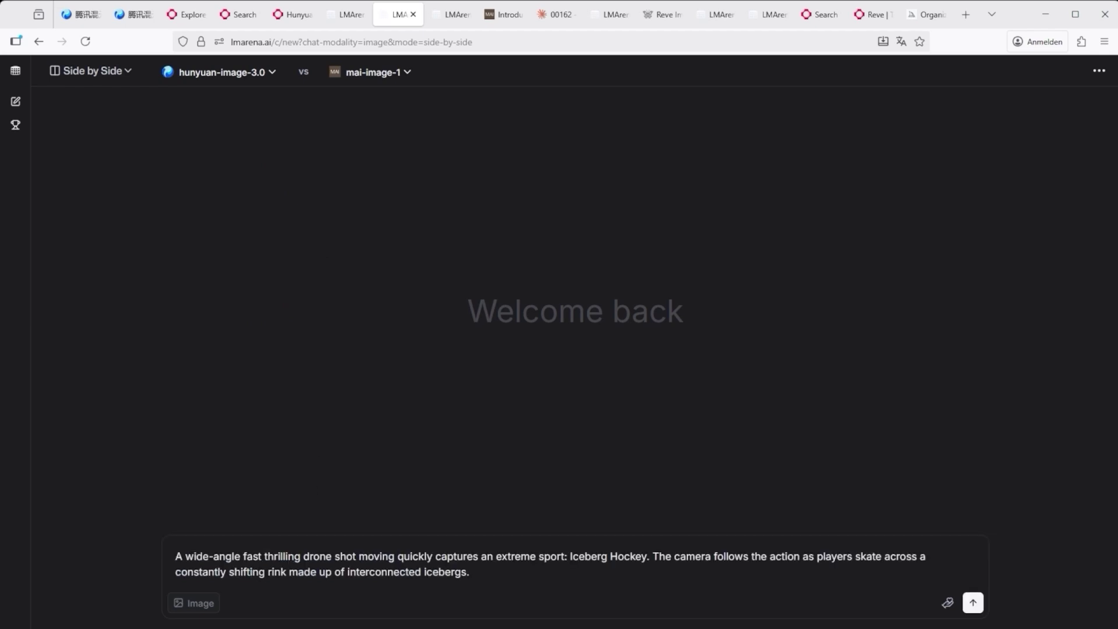
left_click(452, 16)
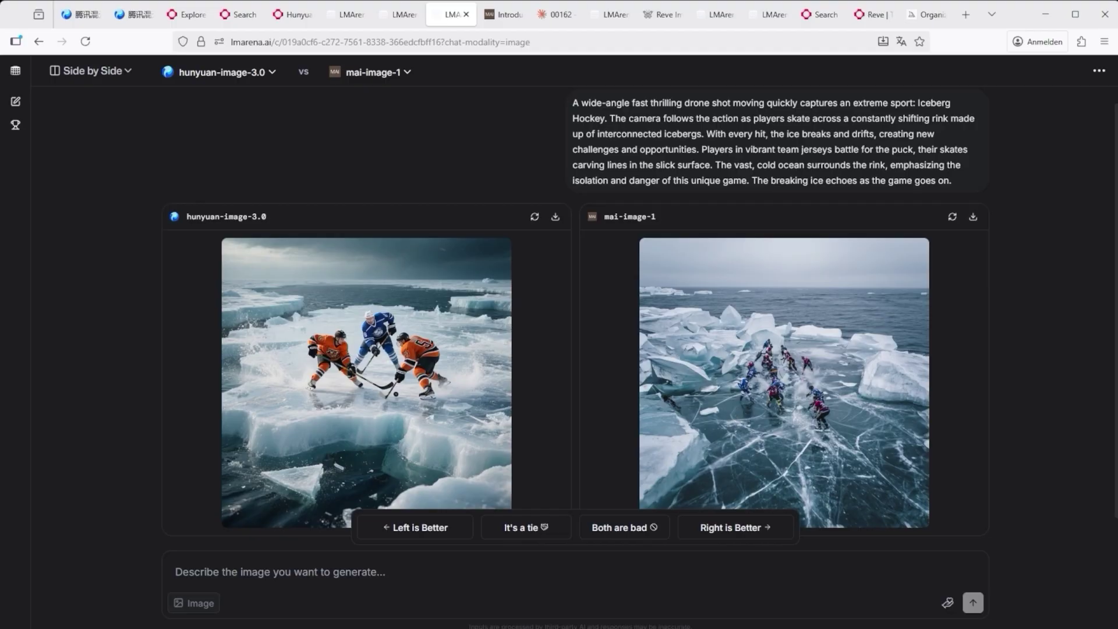
Step: Review Microsoft's MAI-Image-1 announcement and Claude's notes on the model's public availability and advantages over Midjourney
left_click(487, 19)
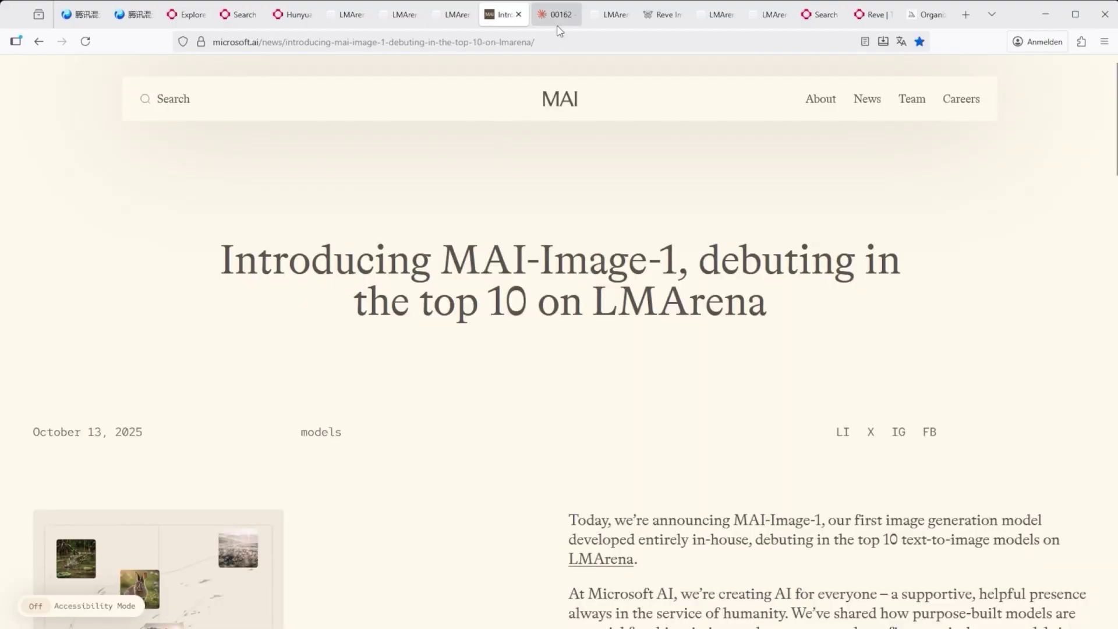
scroll(612, 347, "down", 5)
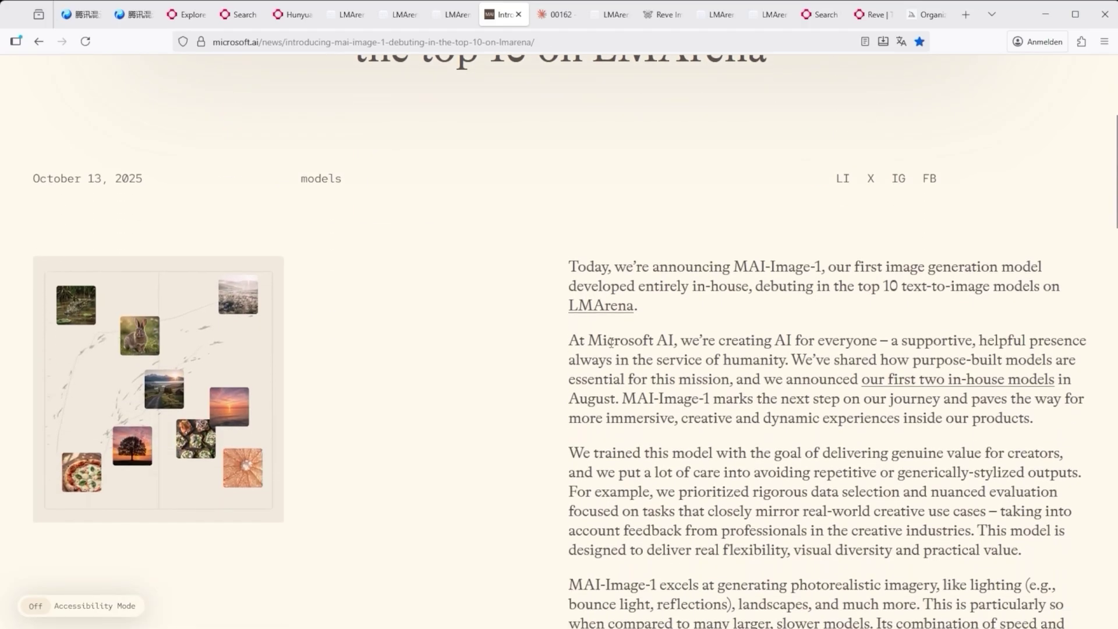
left_click(556, 14)
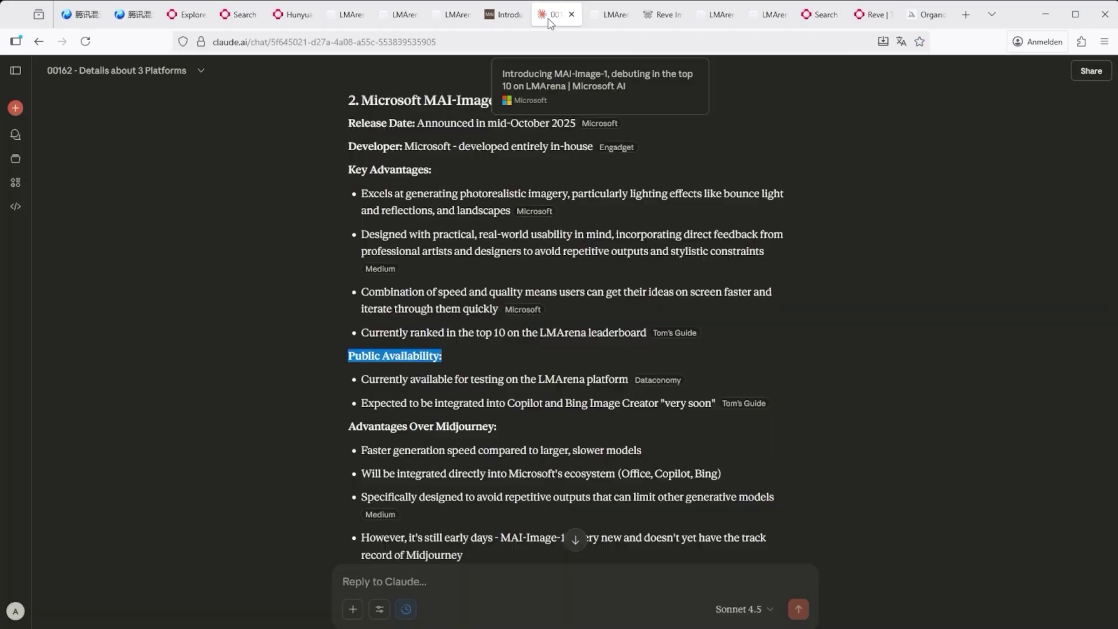
scroll(542, 227, "down", 2)
left_click(275, 315)
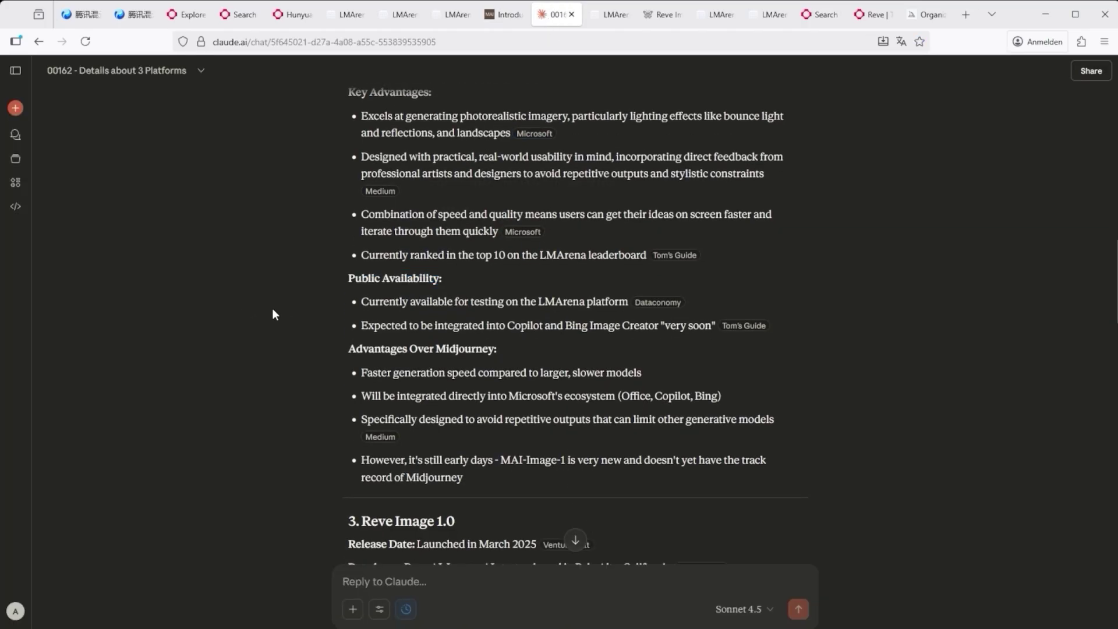
Step: Review Claude's notes on MAI-Image-1's public availability, and check the mai-image-1 hockey image and the selectable models in LMArena
left_click_drag(364, 301, 628, 309)
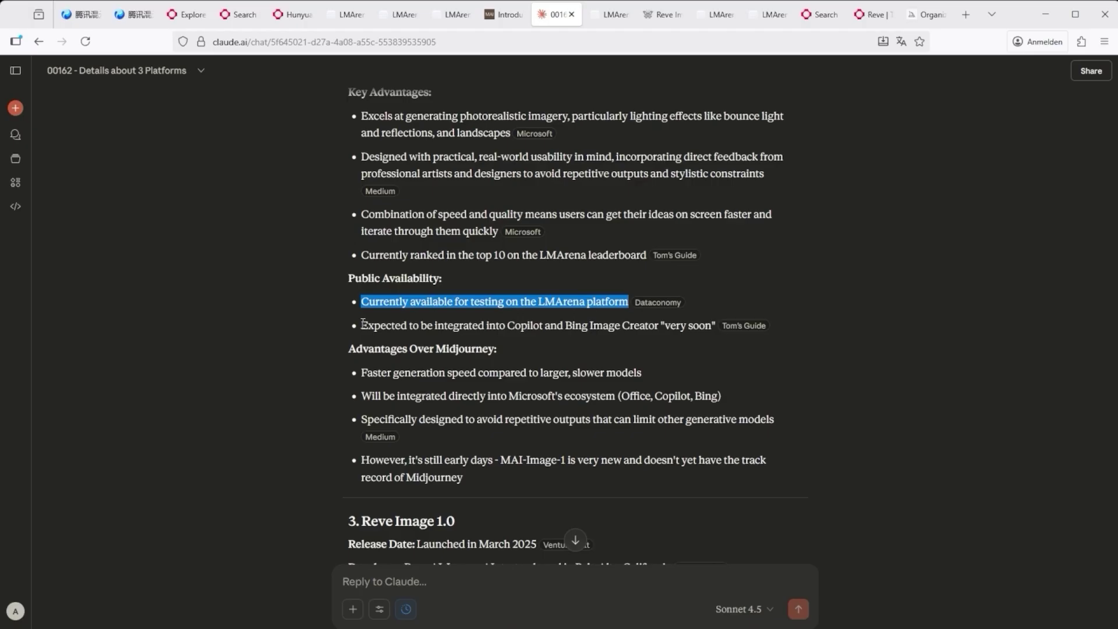
left_click_drag(362, 322, 685, 337)
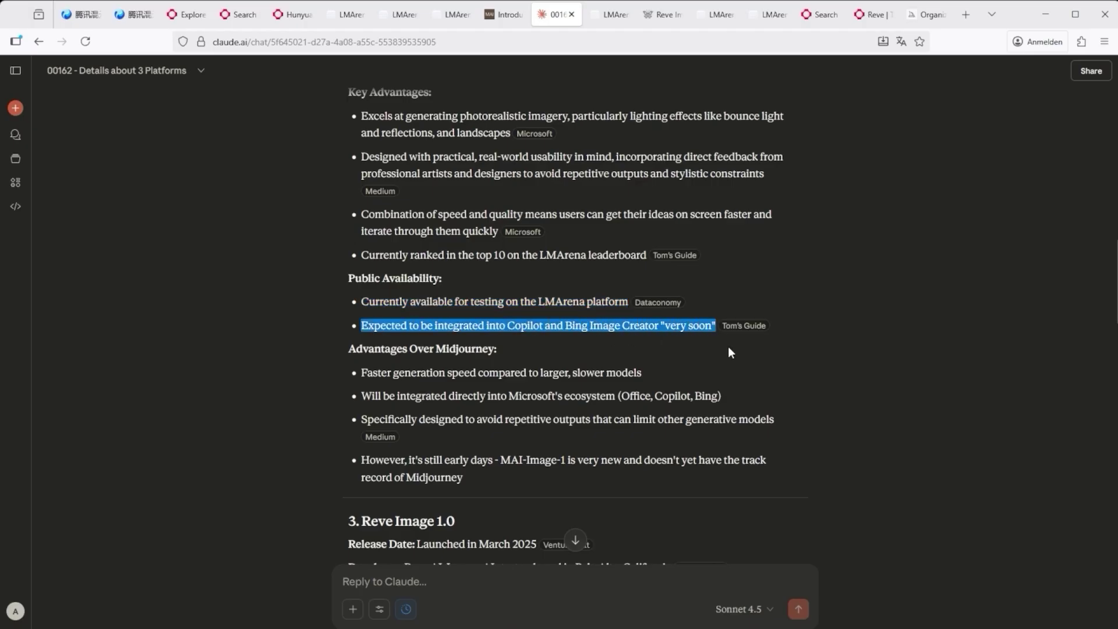
left_click(605, 15)
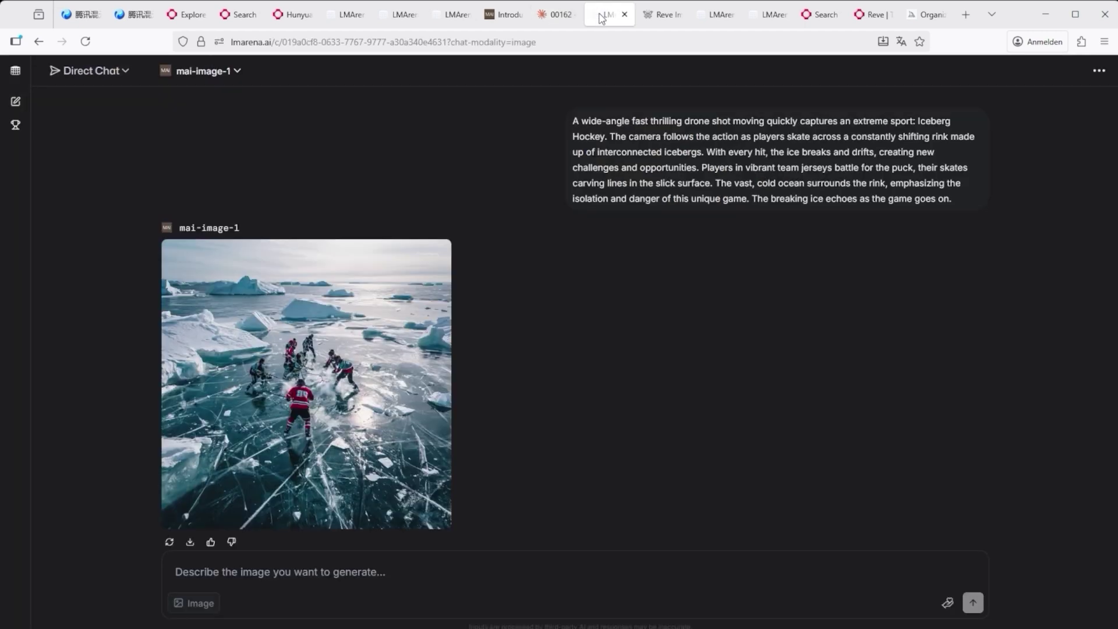
left_click(227, 71)
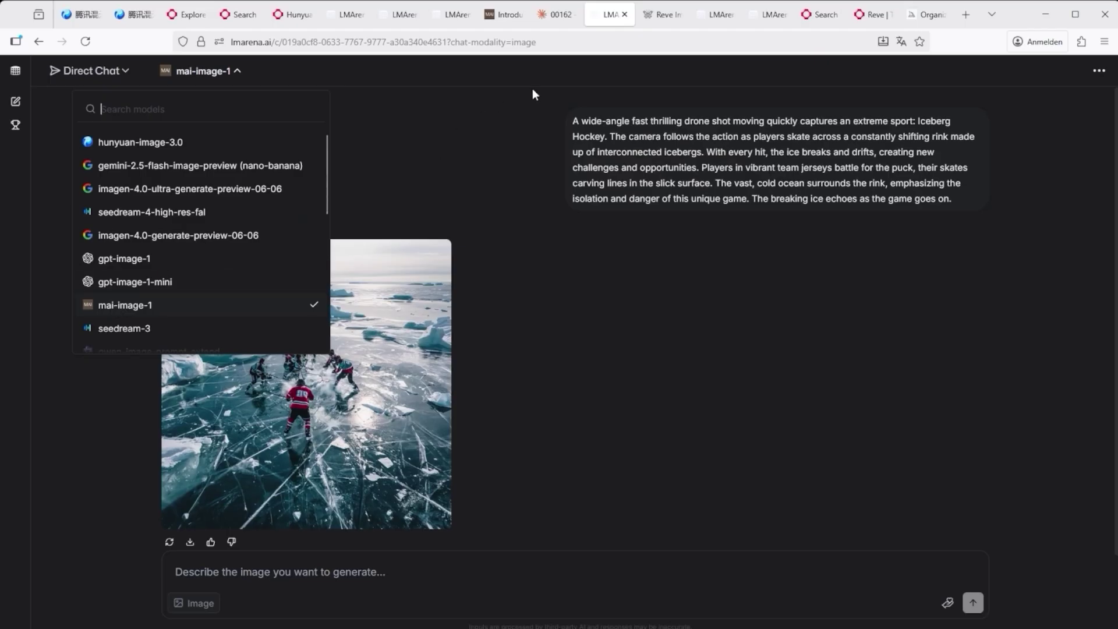
Step: Check where Reve can be run: its own web app, the reve-v1 chat in LMArena, and fal's search results for reve
left_click(661, 16)
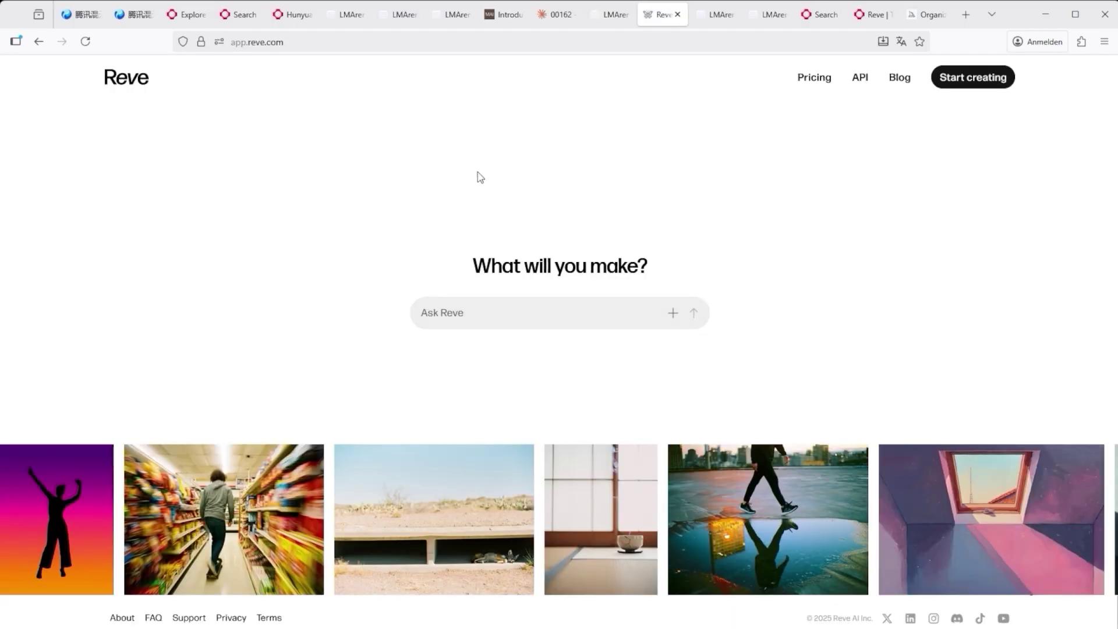
left_click(714, 20)
left_click(758, 18)
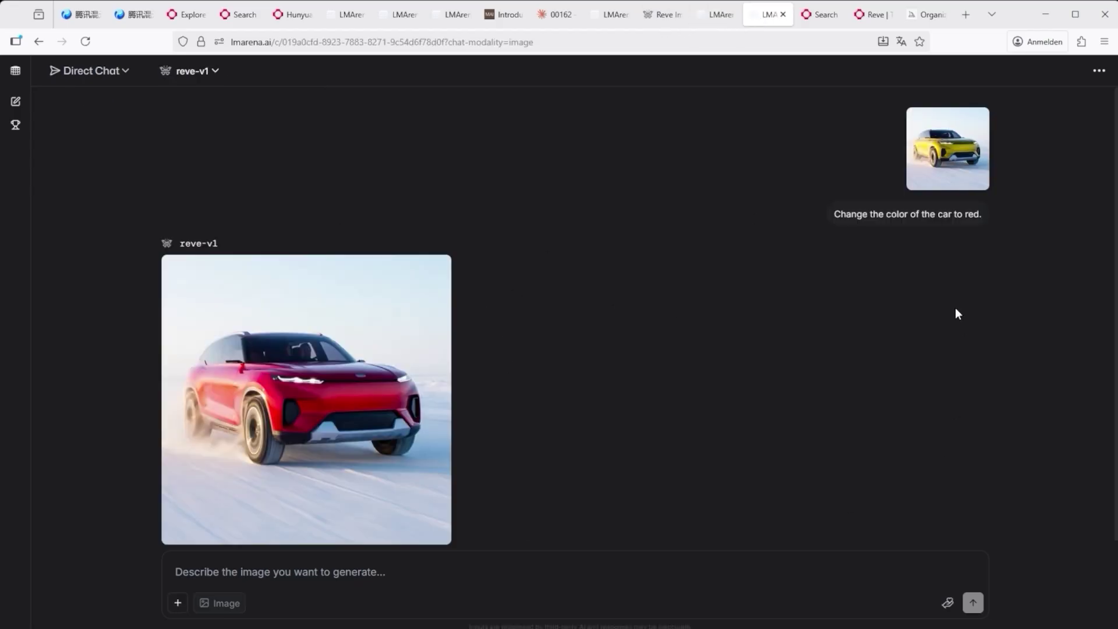
left_click(813, 17)
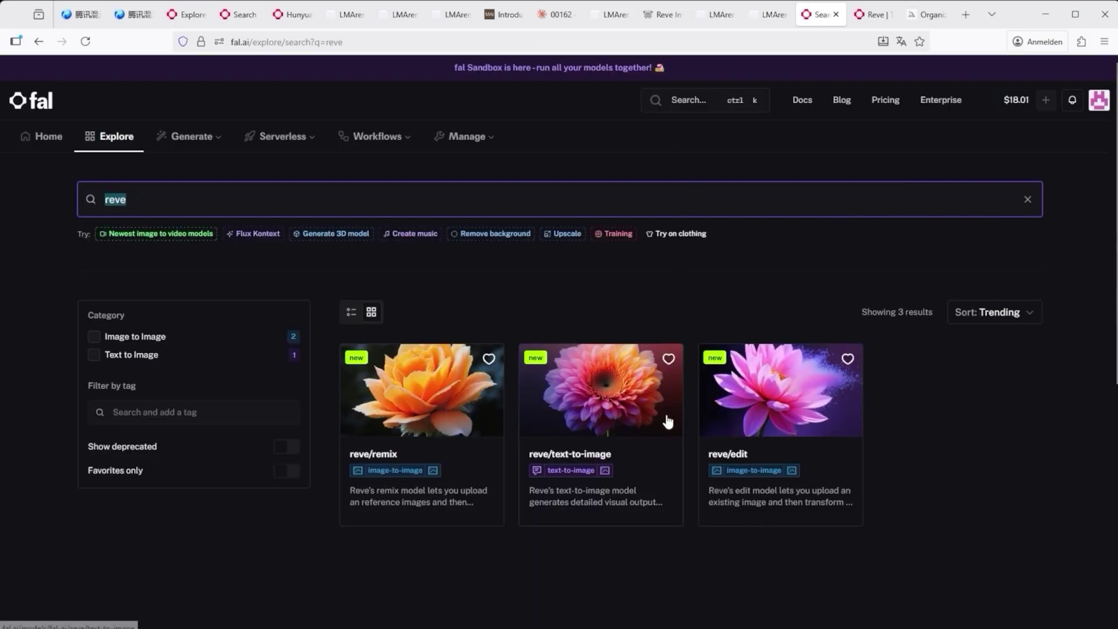
left_click(168, 195)
left_click_drag(168, 196, 57, 194)
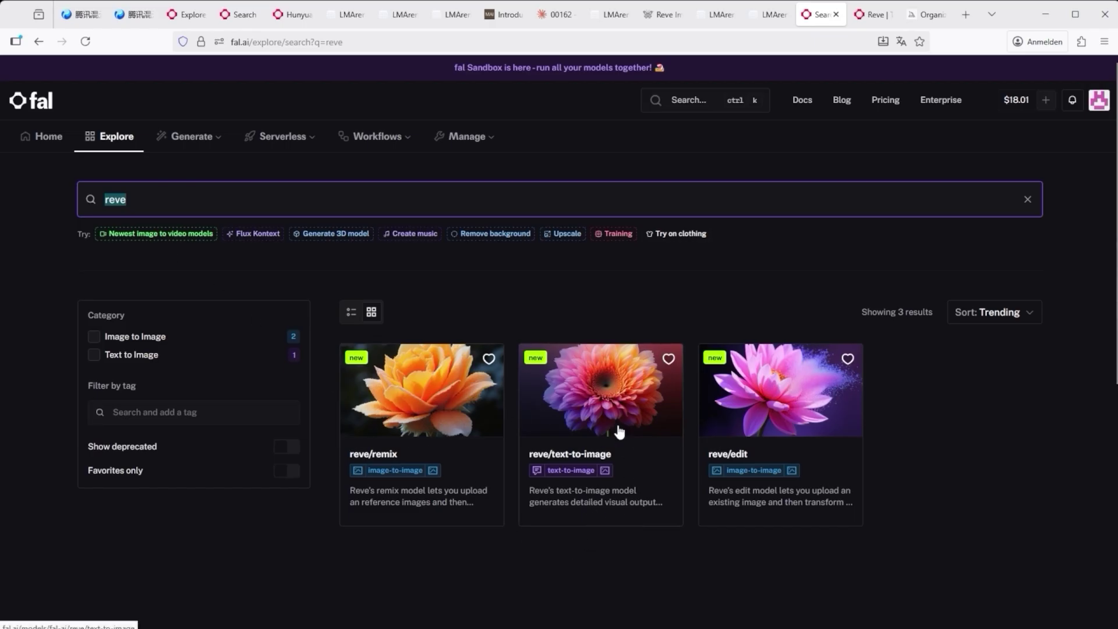
Step: Enter the Iceberg Hockey drone shot prompt in fal's reve/text-to-image, request four images, and check the aspect ratios and price per image
left_click(875, 20)
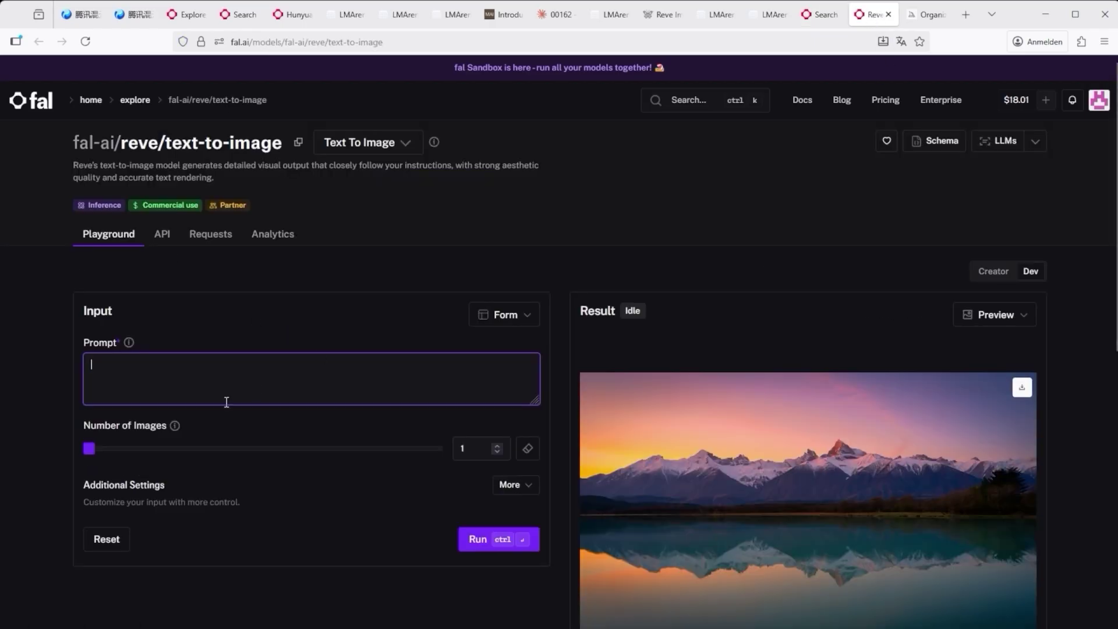
type("A wide-angle fast thrilling drone shot moving quickly captures an extreme sport: Iceberg Hockey. The camera follows the action as players skate across a constantly shifting rink made up of interconnected icebergs.")
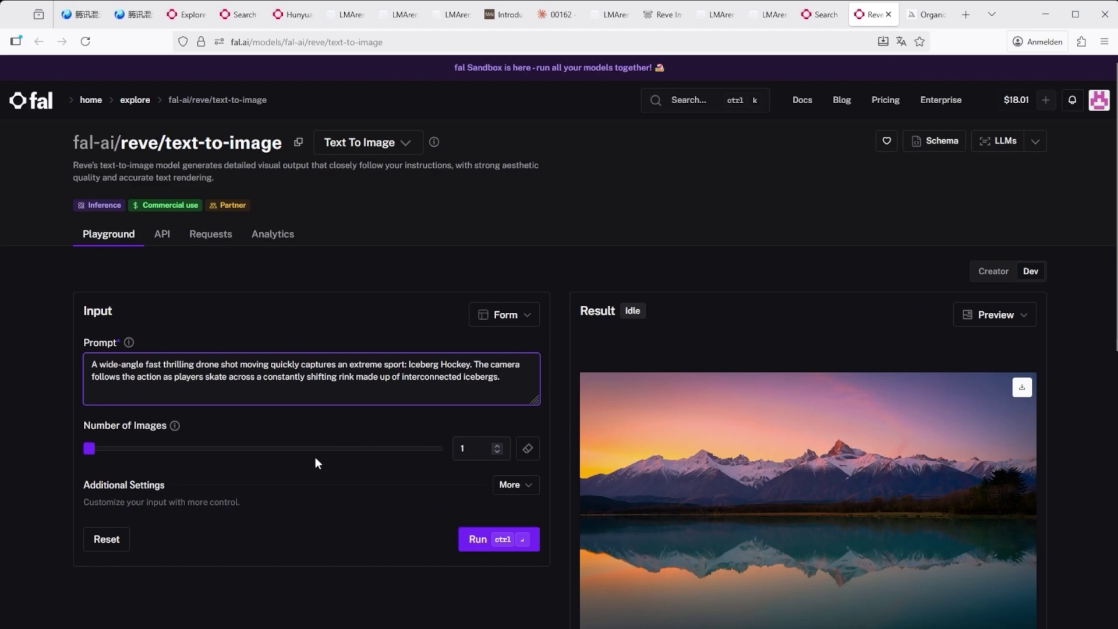
left_click_drag(89, 449, 469, 449)
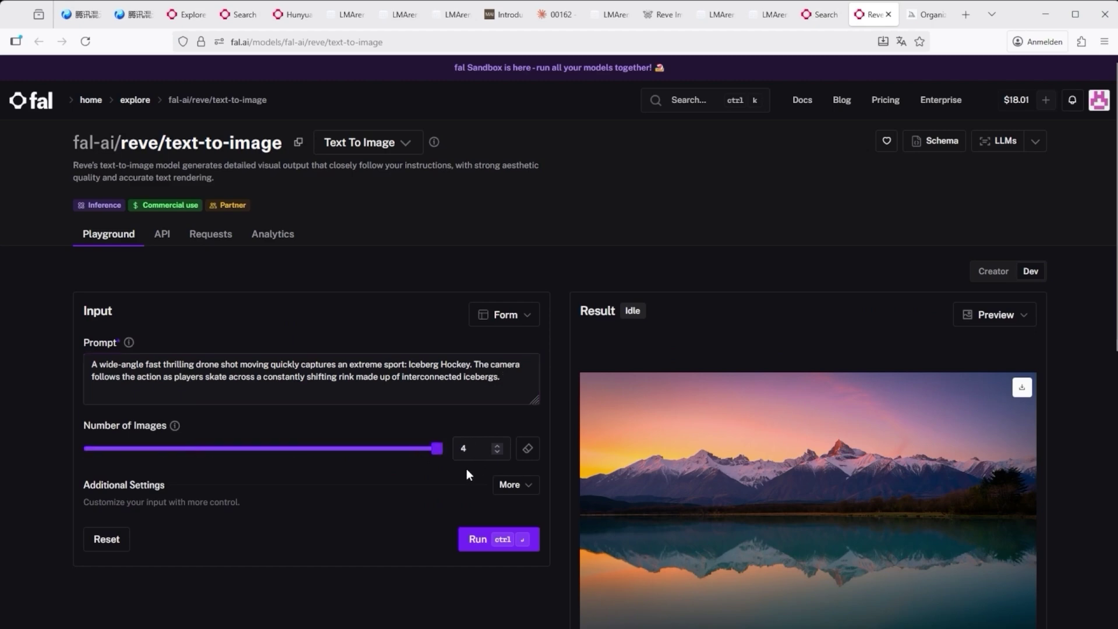
left_click(516, 489)
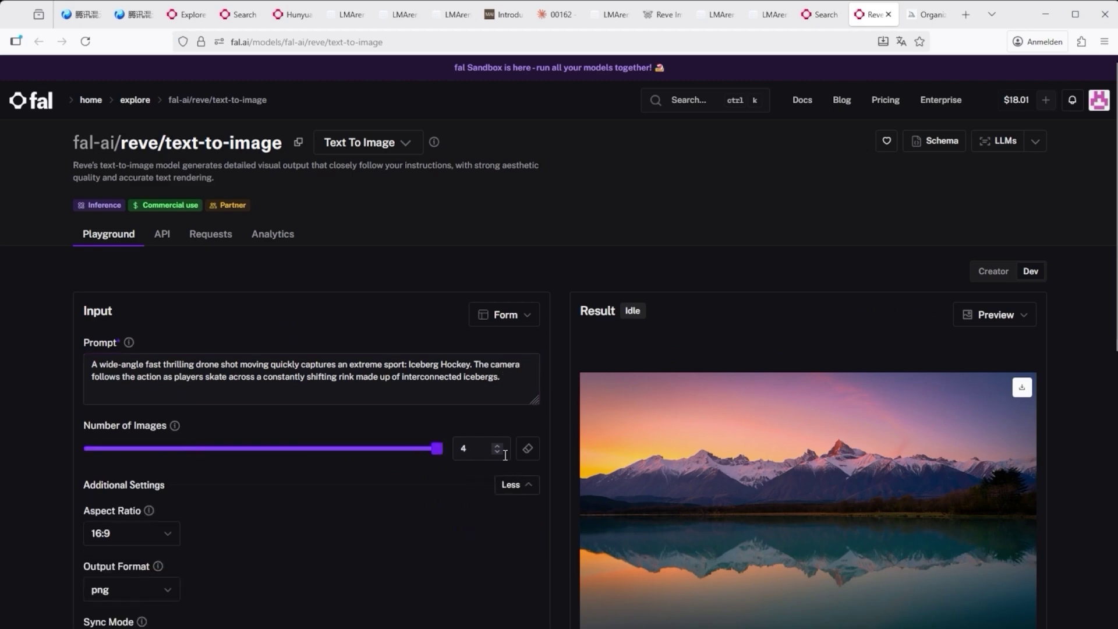
scroll(507, 466, "down", 4)
left_click(169, 269)
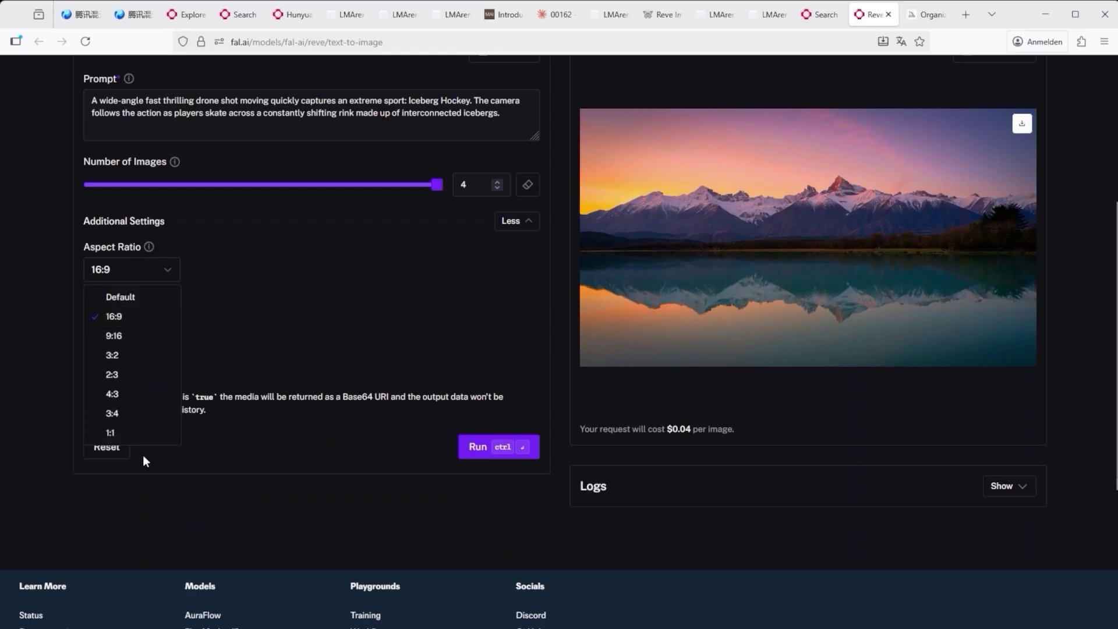
left_click(393, 342)
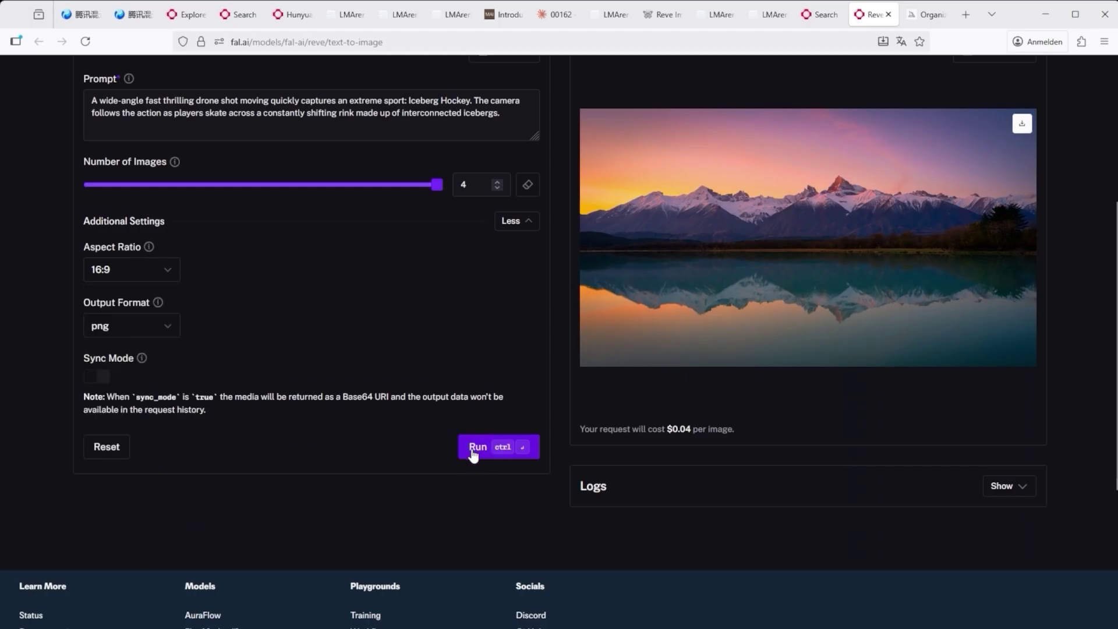
left_click_drag(746, 441, 638, 434)
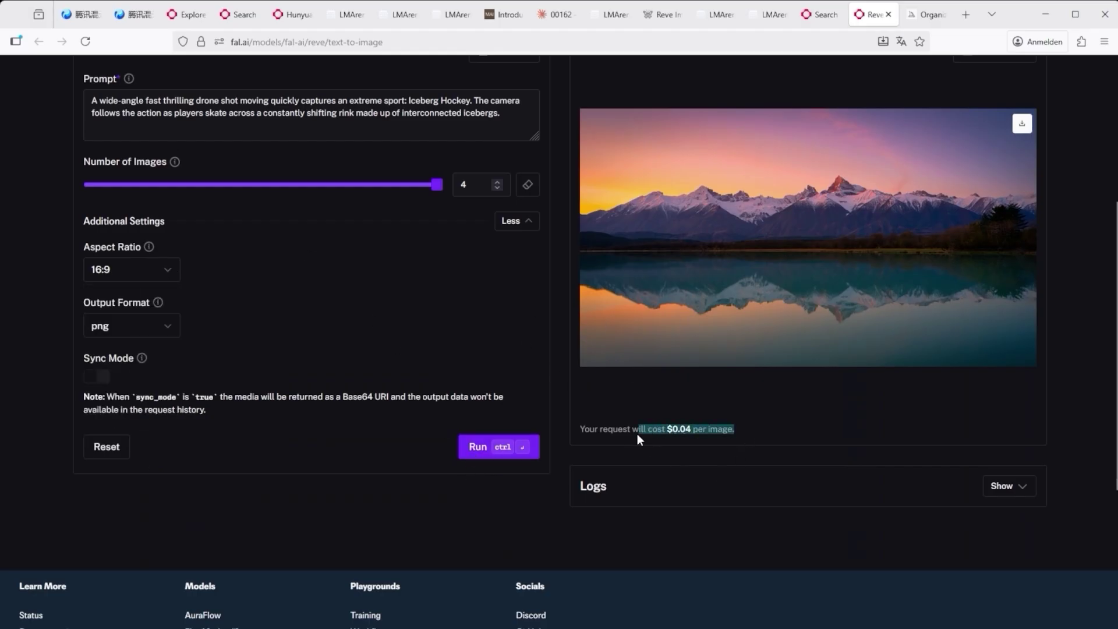
scroll(702, 445, "up", 5)
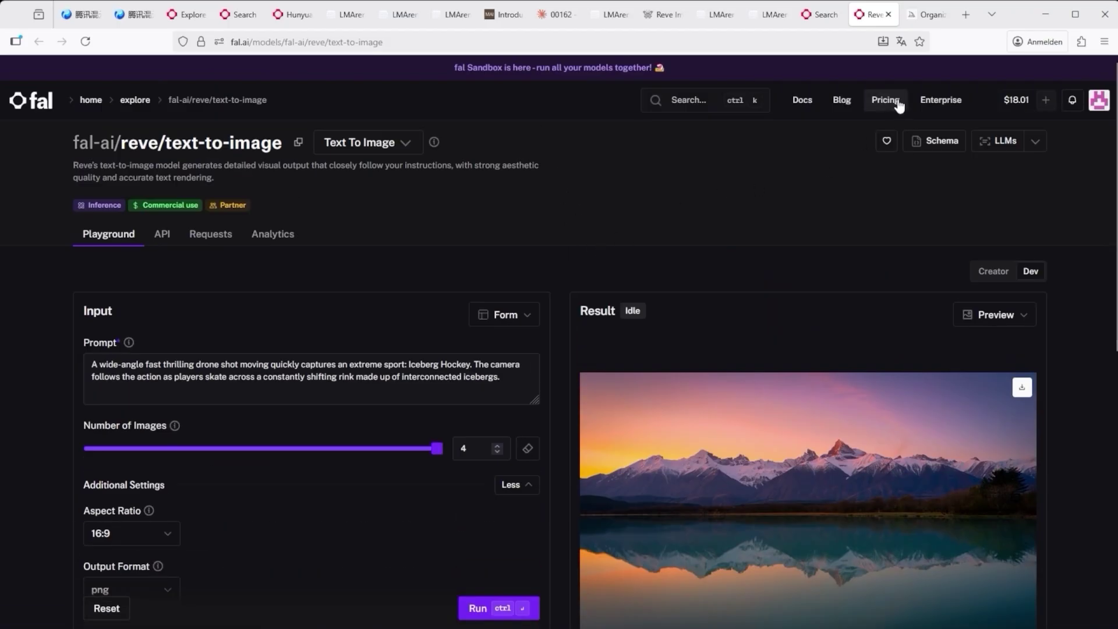
Step: Reuse the Iceberg Hockey image's full prompt in Midjourney's prompt field and highlight all of its text
left_click(926, 16)
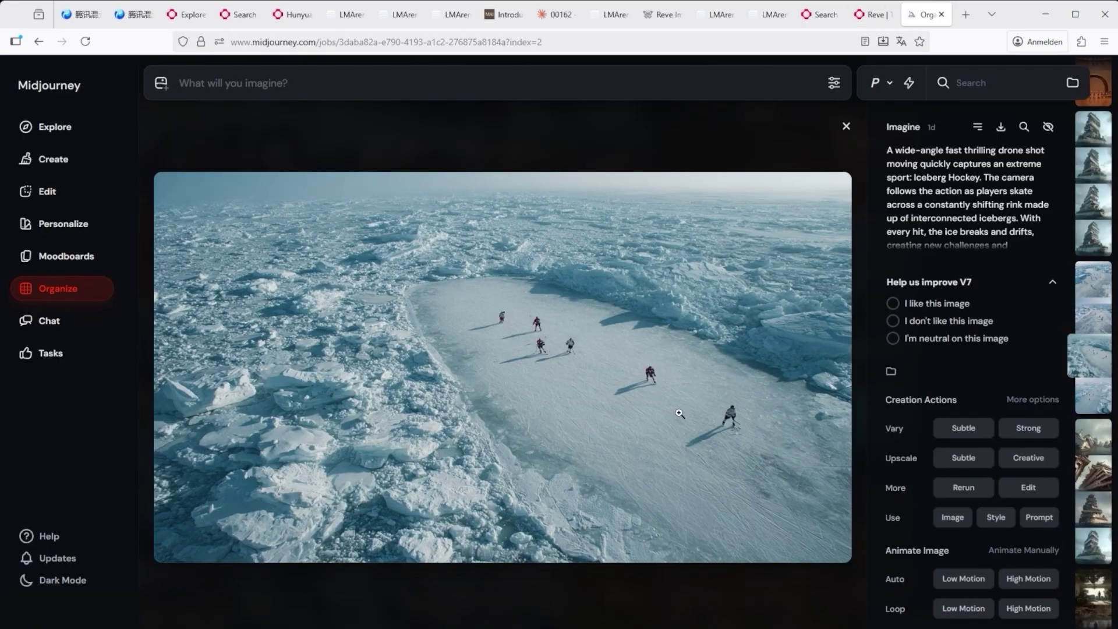
left_click(936, 204)
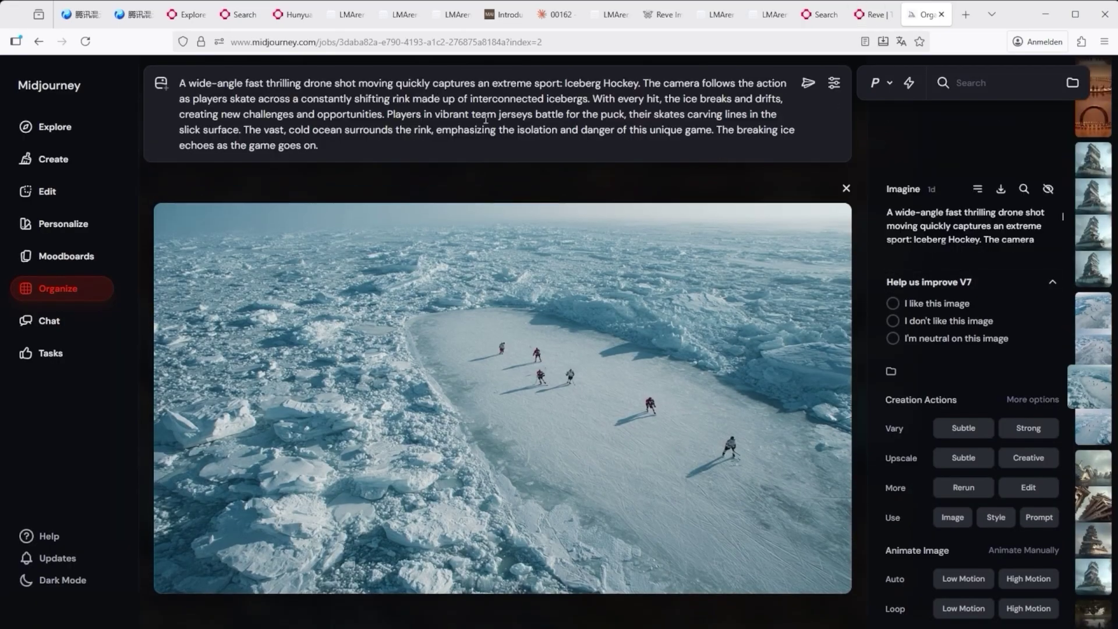
key("ctrl+a")
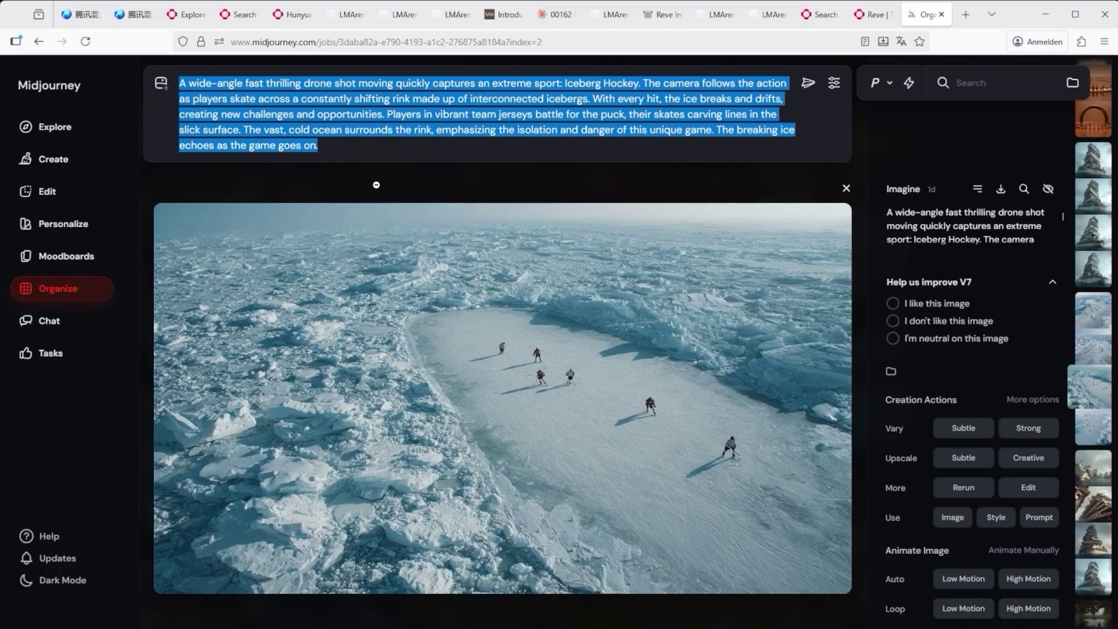
left_click(387, 140)
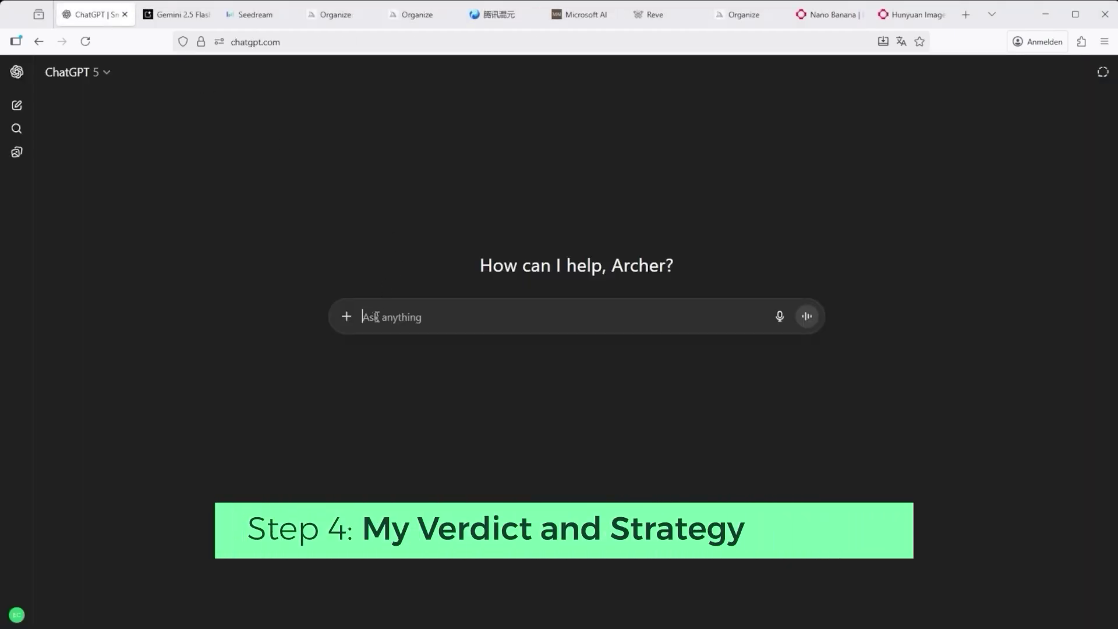
Step: Switch to ChatGPT and write the message "Here´s my conclusion. :-)" without sending it
type("Here´s my conclusion. :-)")
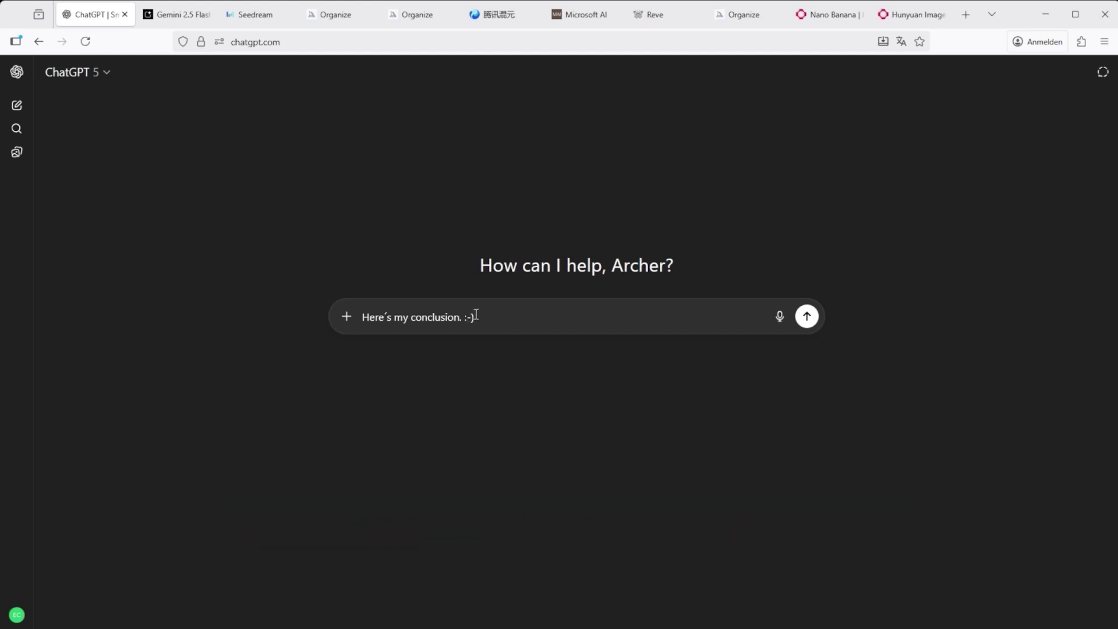
Step: Review the Gemini 2.5 Flash Image and Seedream 4.0 pages, plus Midjourney's yarn mouse image and the archive of generated images
left_click(163, 7)
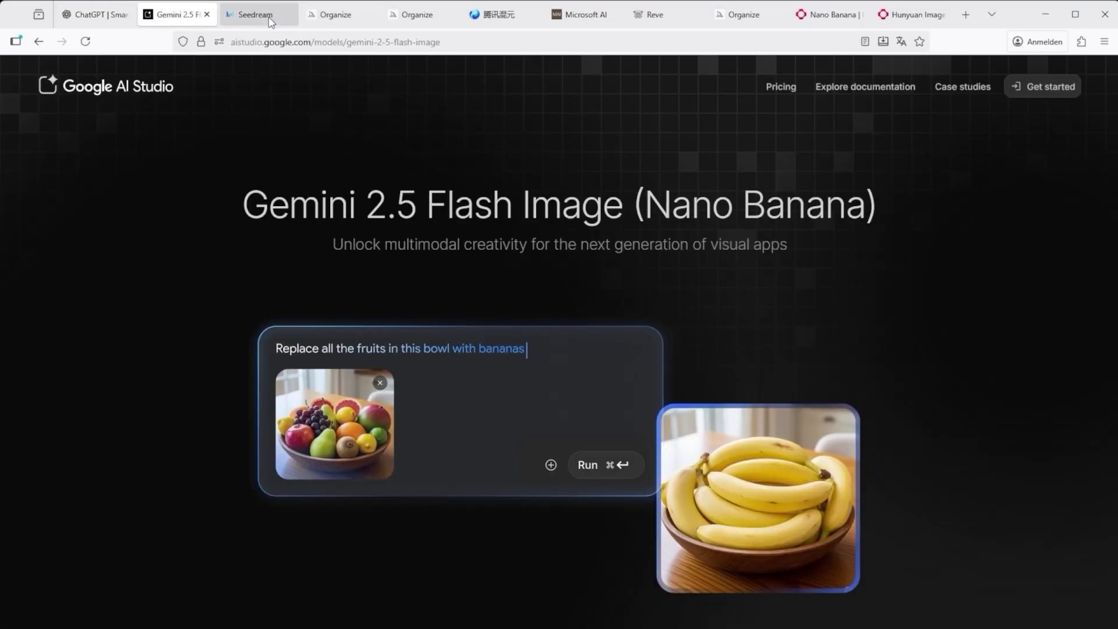
left_click(244, 19)
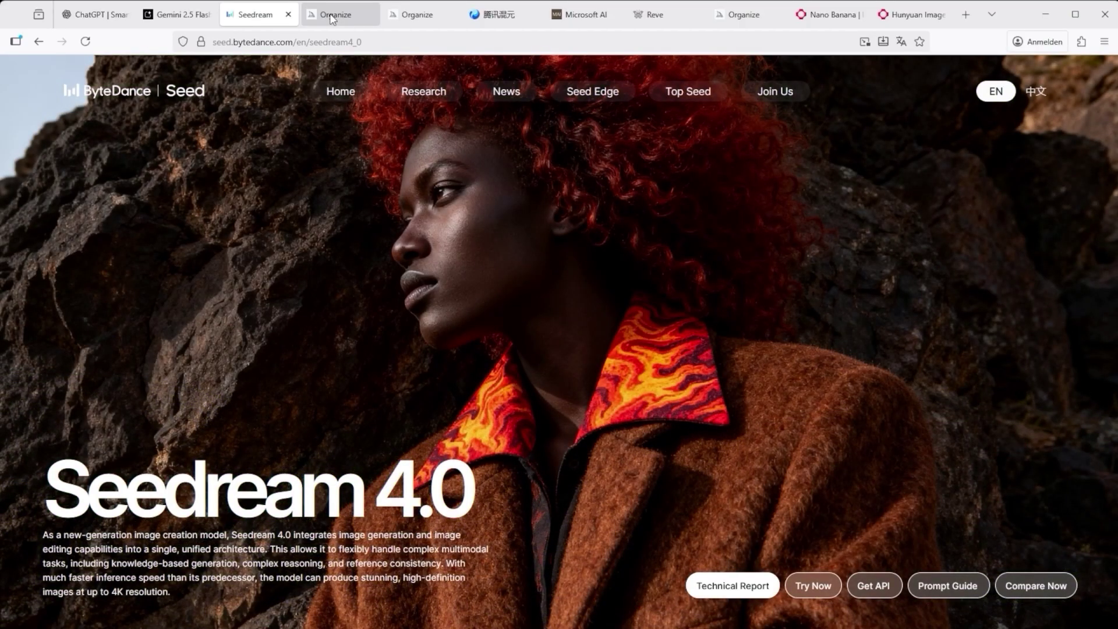
left_click(332, 17)
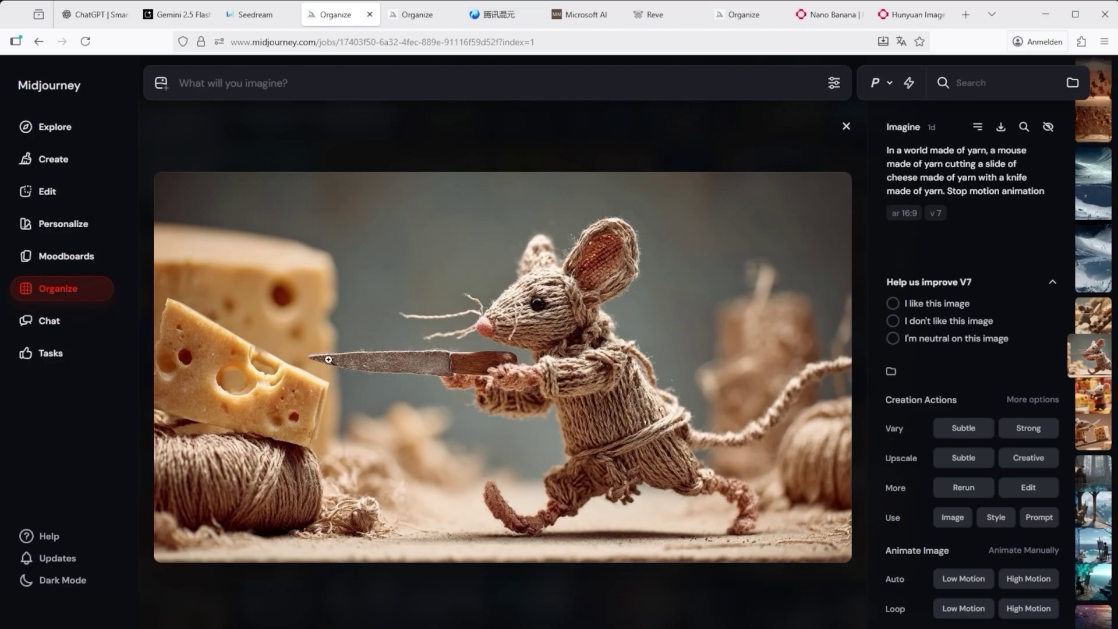
left_click(416, 15)
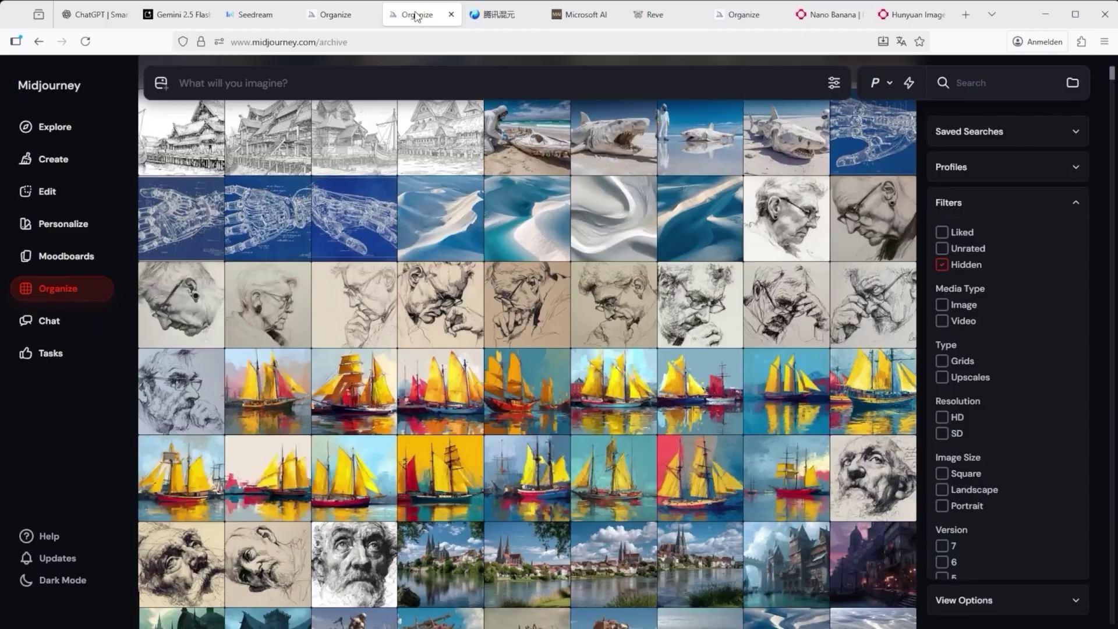
scroll(550, 281, "down", 3)
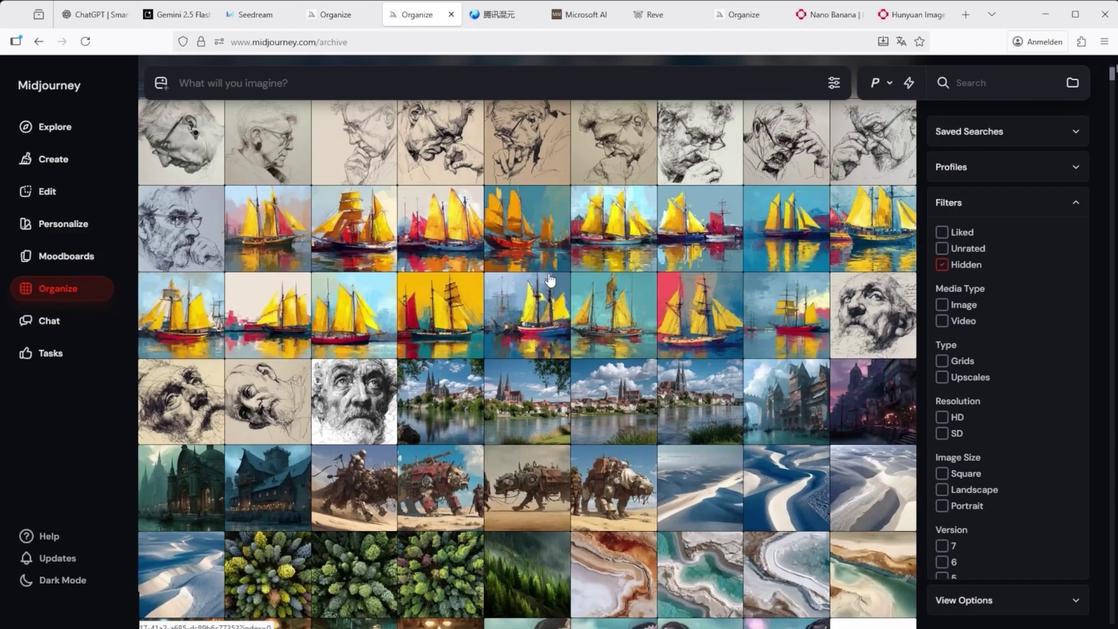
scroll(550, 281, "down", 5)
scroll(550, 280, "down", 3)
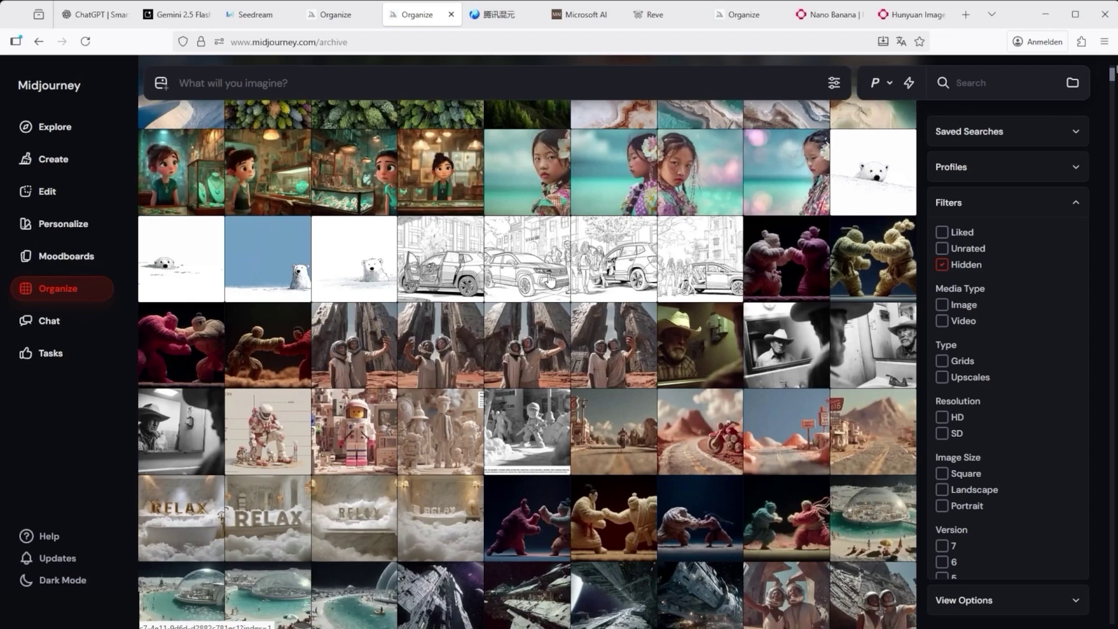
Step: Examine the sample images and their prompts in the aesthetics section of Tencent Hunyuan's Image Generation Model page
left_click(493, 16)
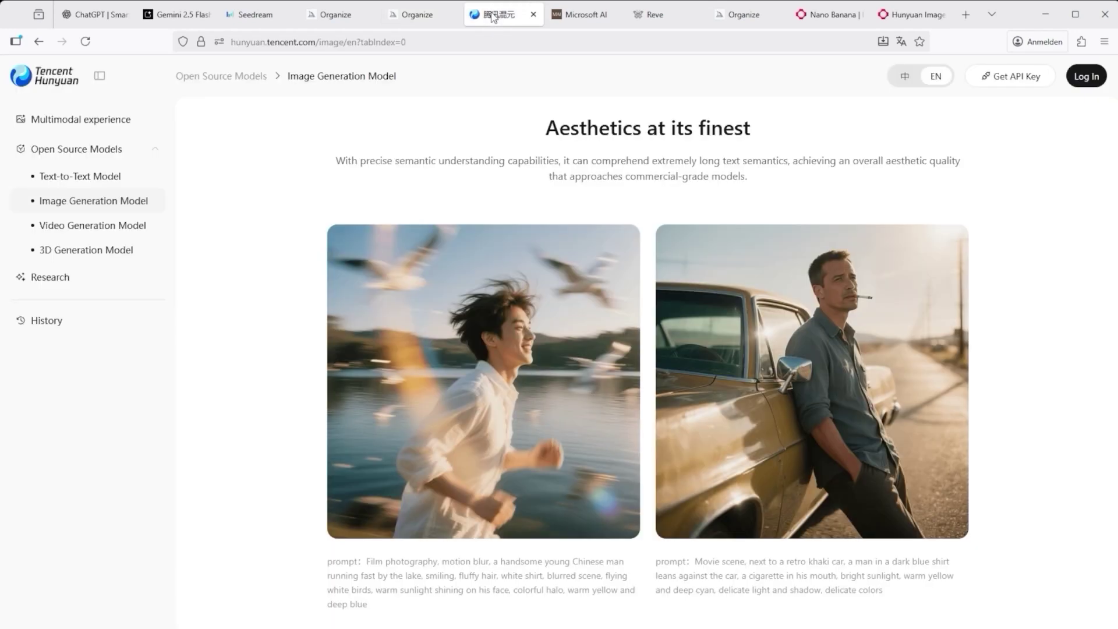
scroll(758, 407, "down", 3)
scroll(756, 402, "down", 2)
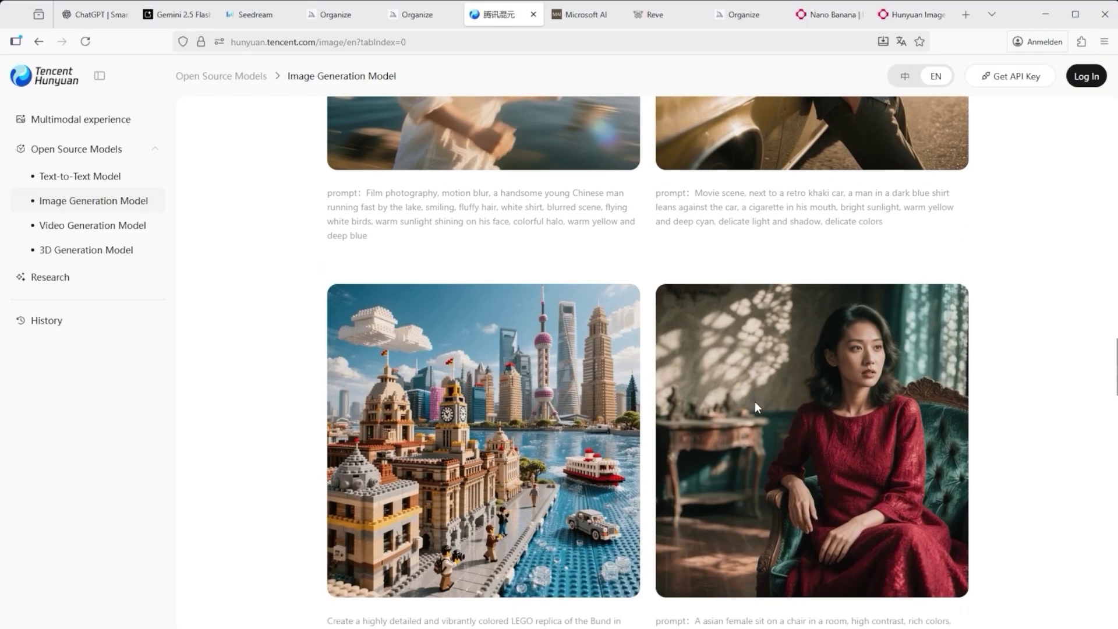
scroll(757, 401, "down", 3)
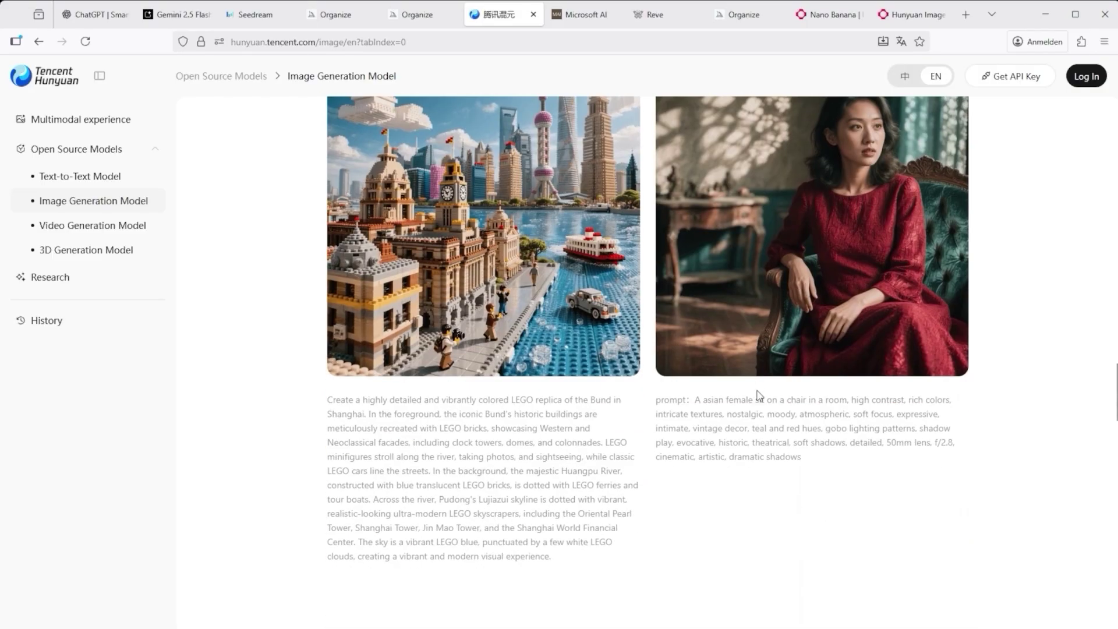
scroll(757, 395, "down", 1)
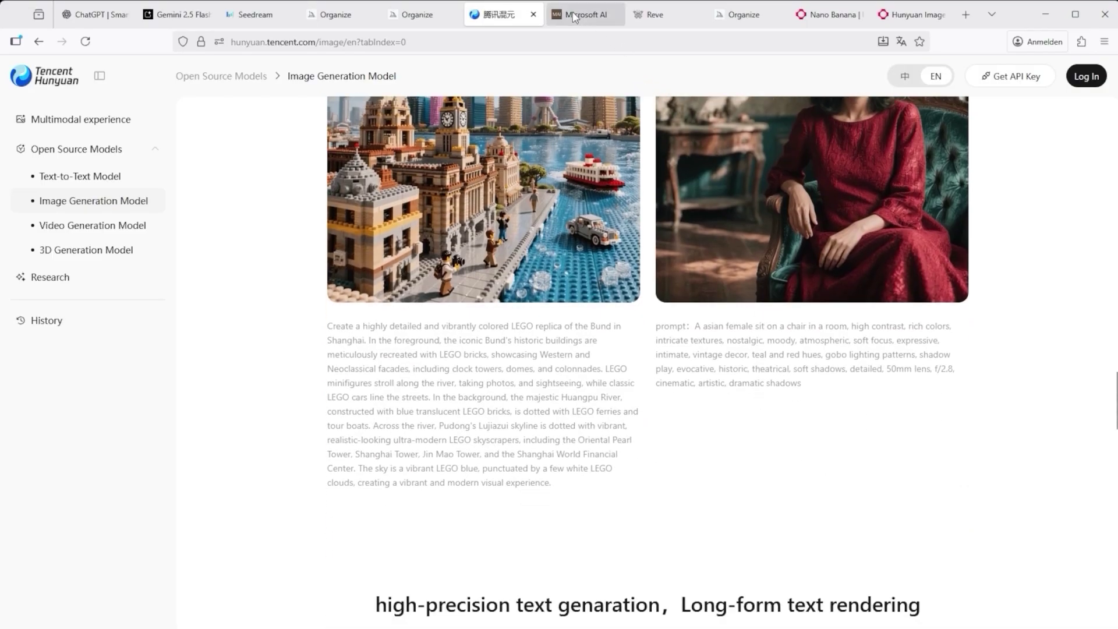
Step: View the Microsoft AI home page and browse the Inspiration gallery in Reve
left_click(574, 17)
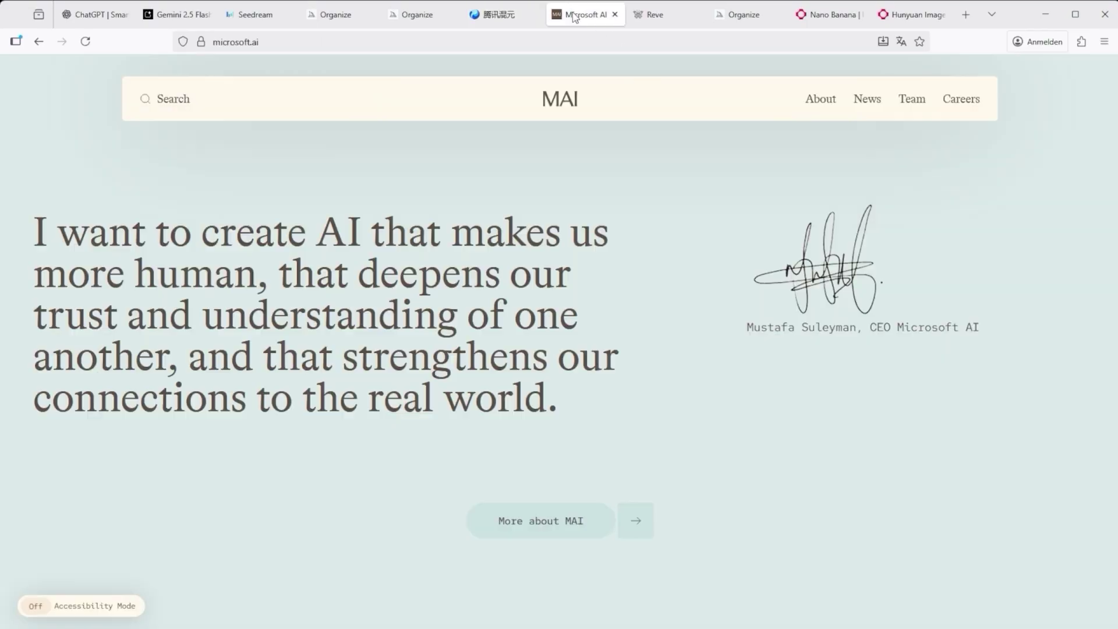
left_click(667, 16)
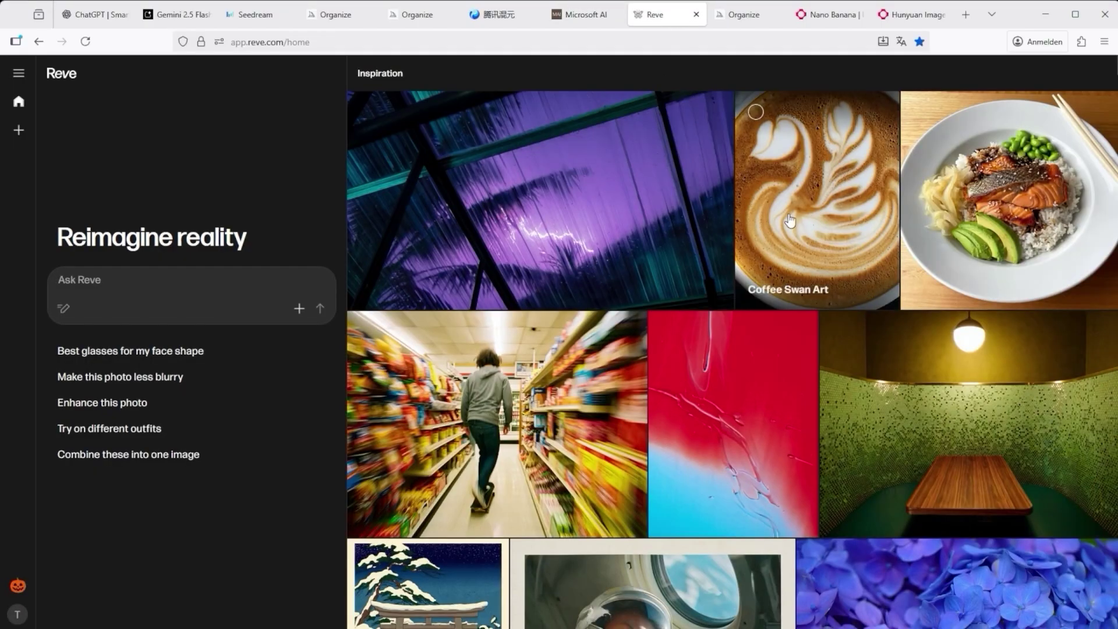
scroll(806, 262, "down", 6)
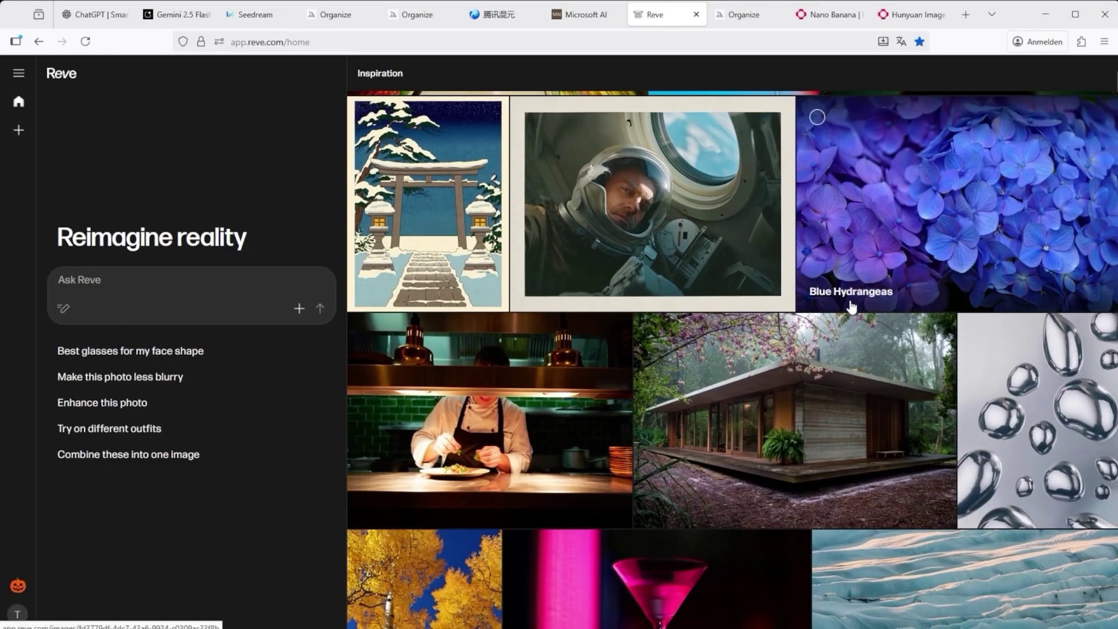
scroll(852, 306, "down", 3)
scroll(852, 306, "down", 5)
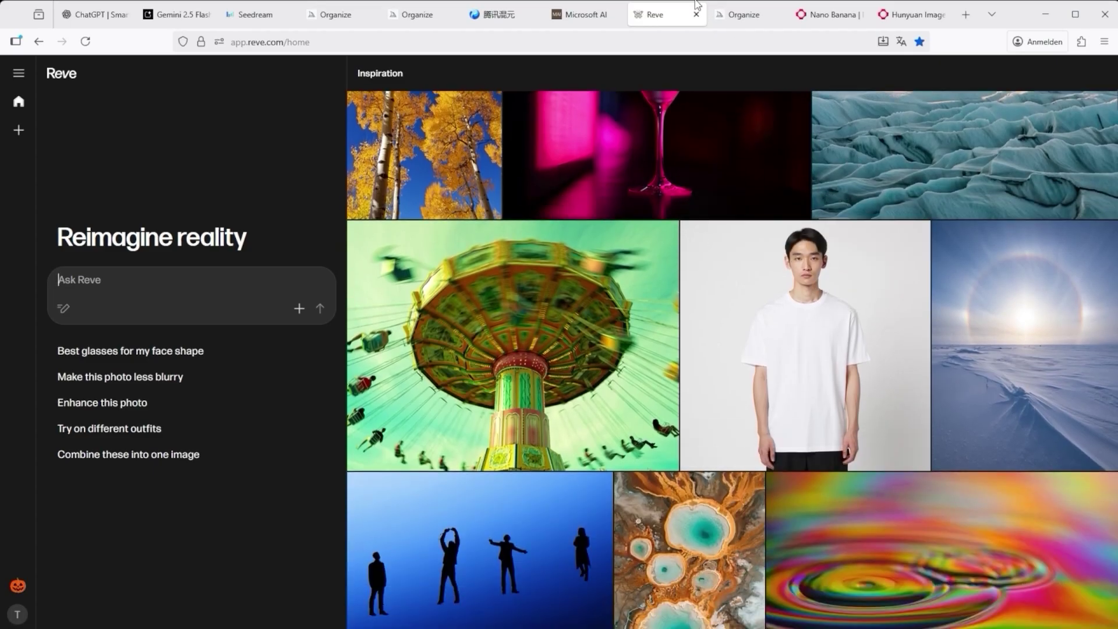
Step: View Midjourney's portrait of the bearded man in a green crocheted cap and enlarge the first nano-banana stone cell edit on fal
left_click(745, 17)
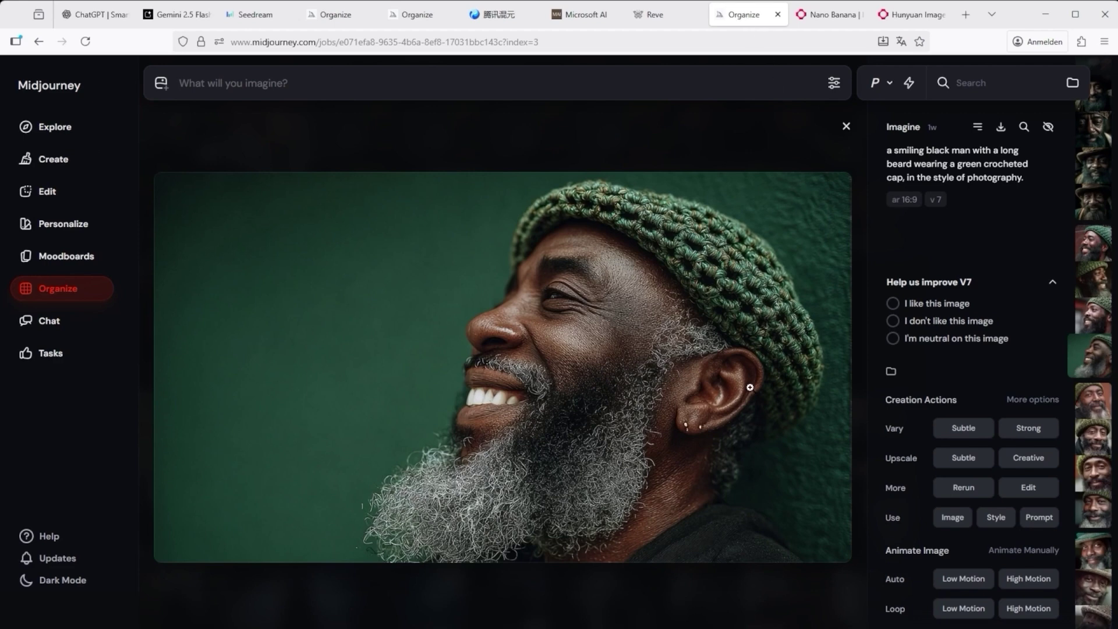
left_click(822, 13)
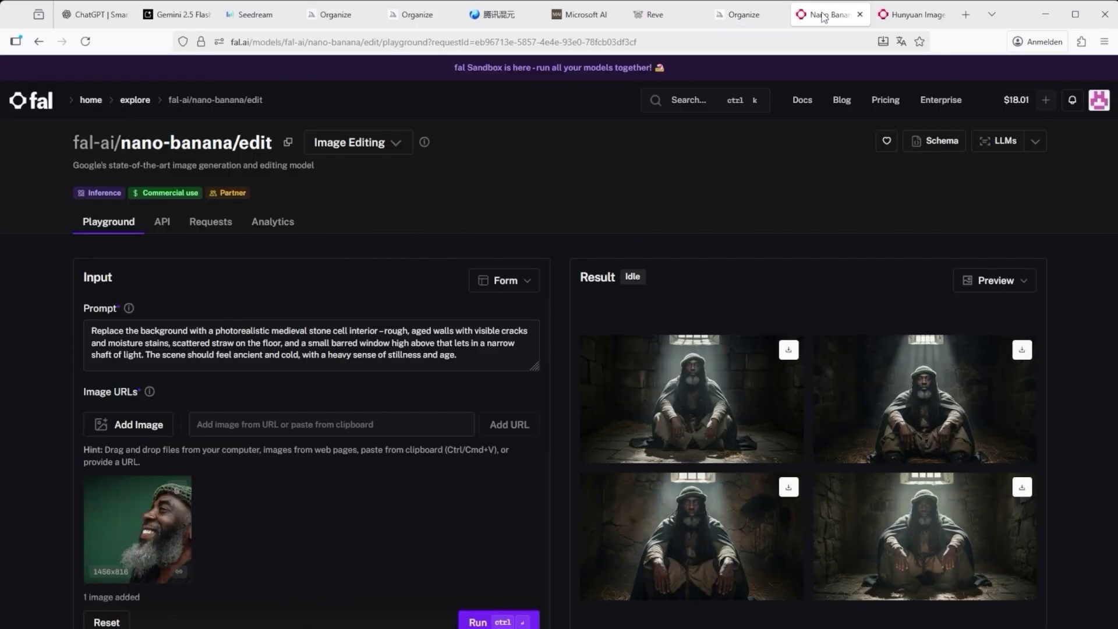
left_click(716, 389)
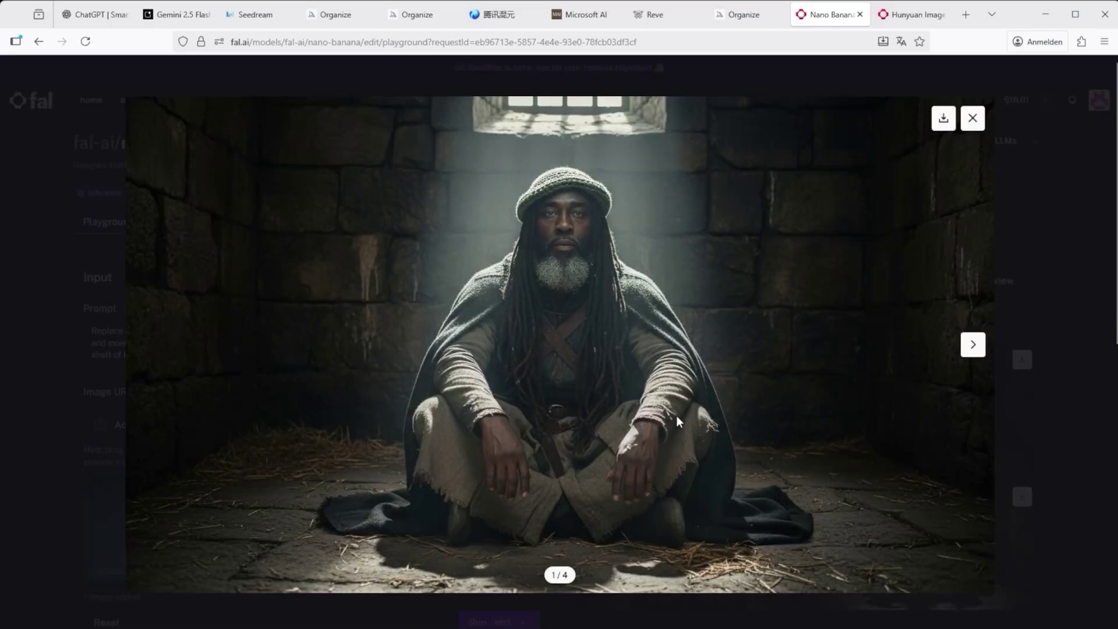
left_click(971, 120)
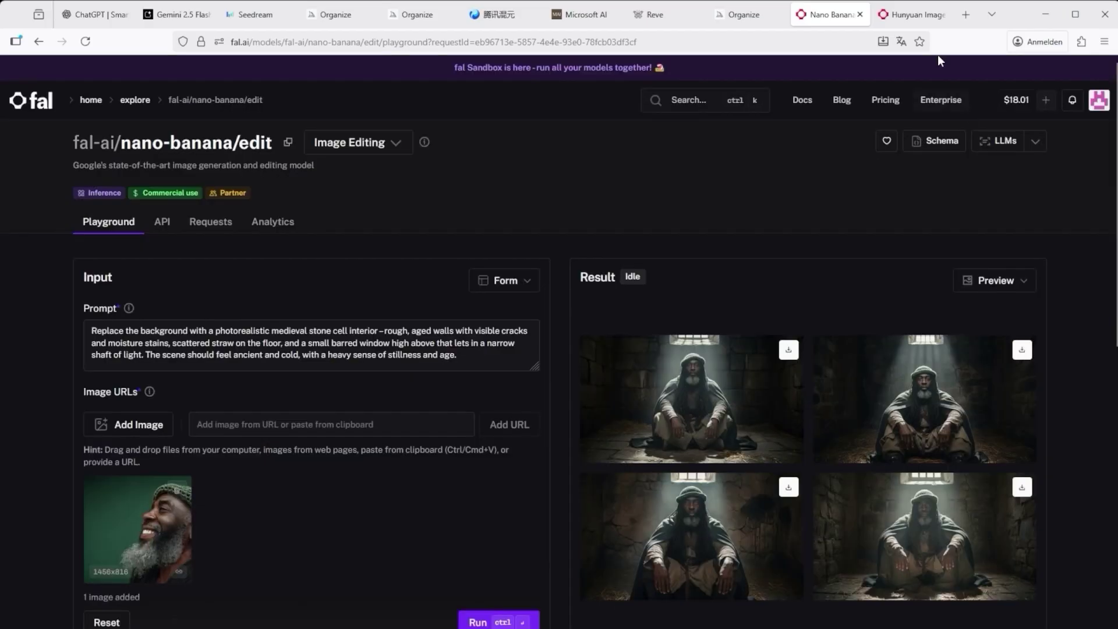
Step: Open the Hunyuan Image 3.0 text-to-image playground on fal and view a generated "TODAY: FISH & CHIPS" street food image enlarged
left_click(907, 16)
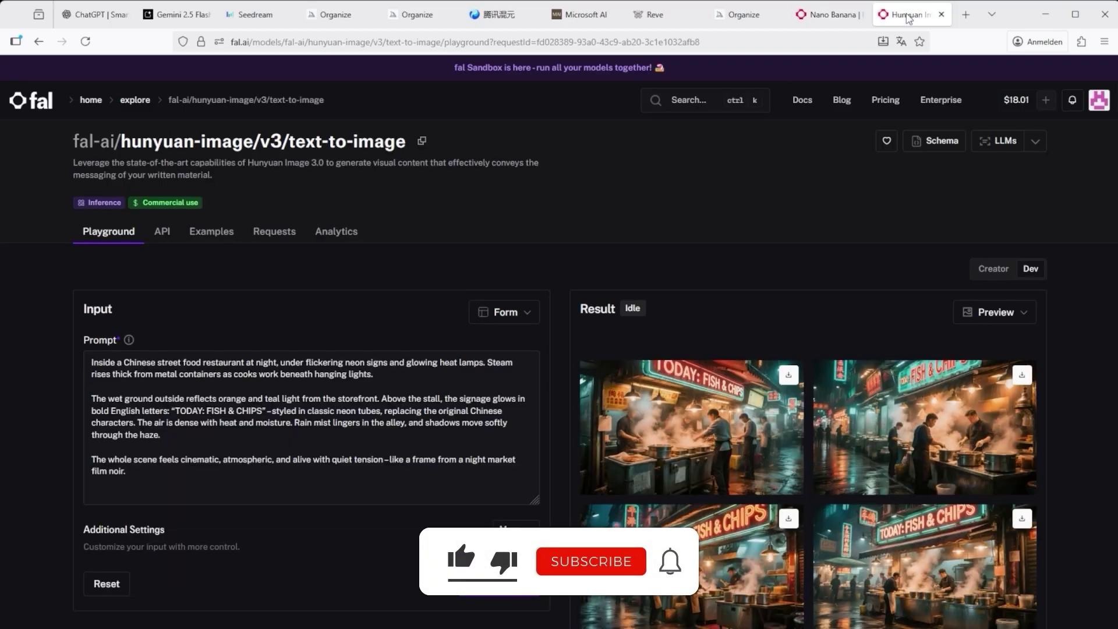
left_click(735, 403)
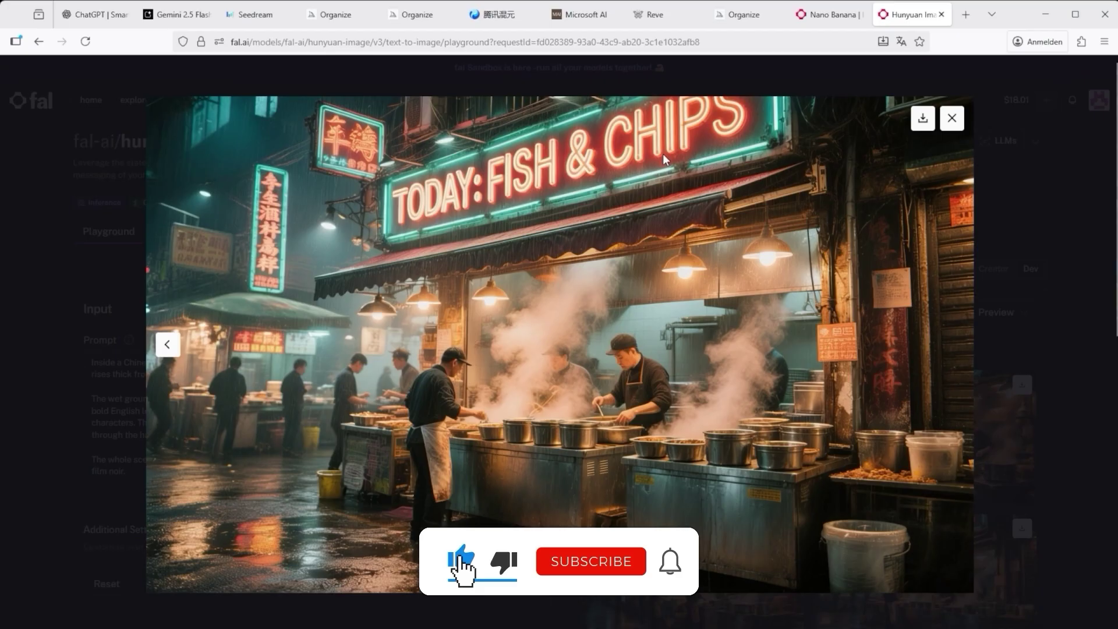